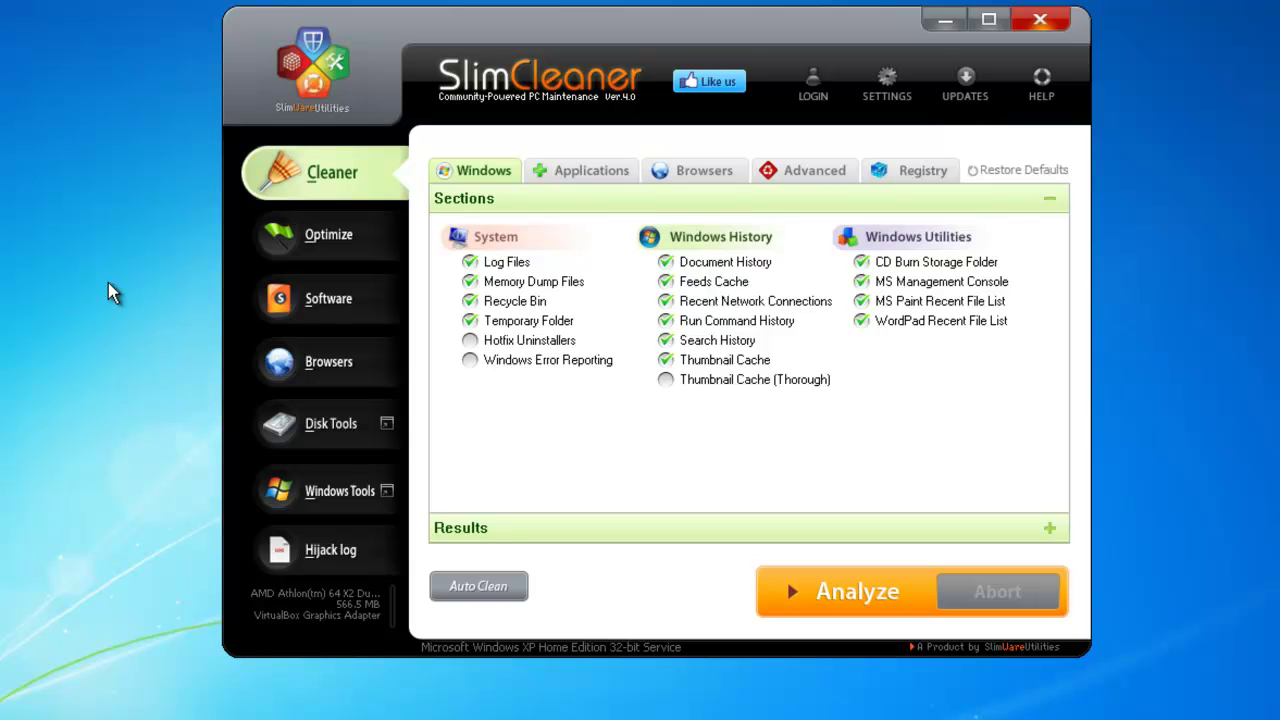
Open the disk tools and analyze how space is distributed on Local Disk (C:)
click(330, 424)
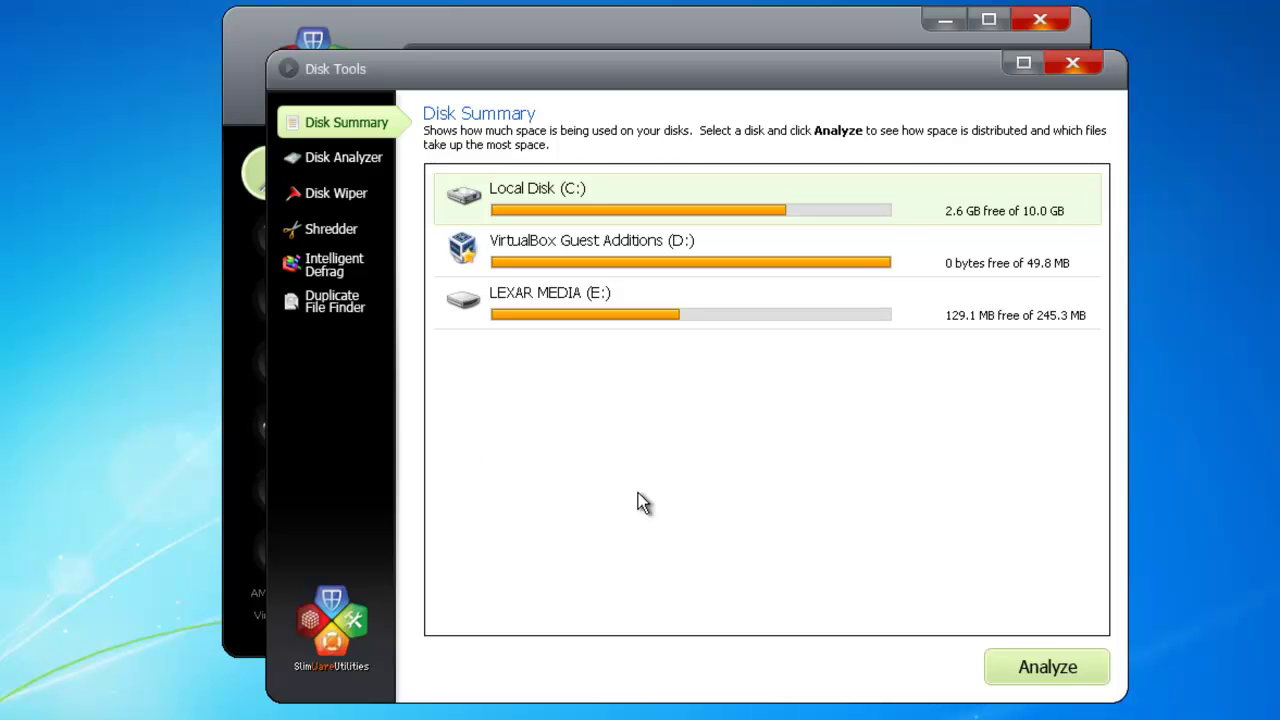
click(1000, 678)
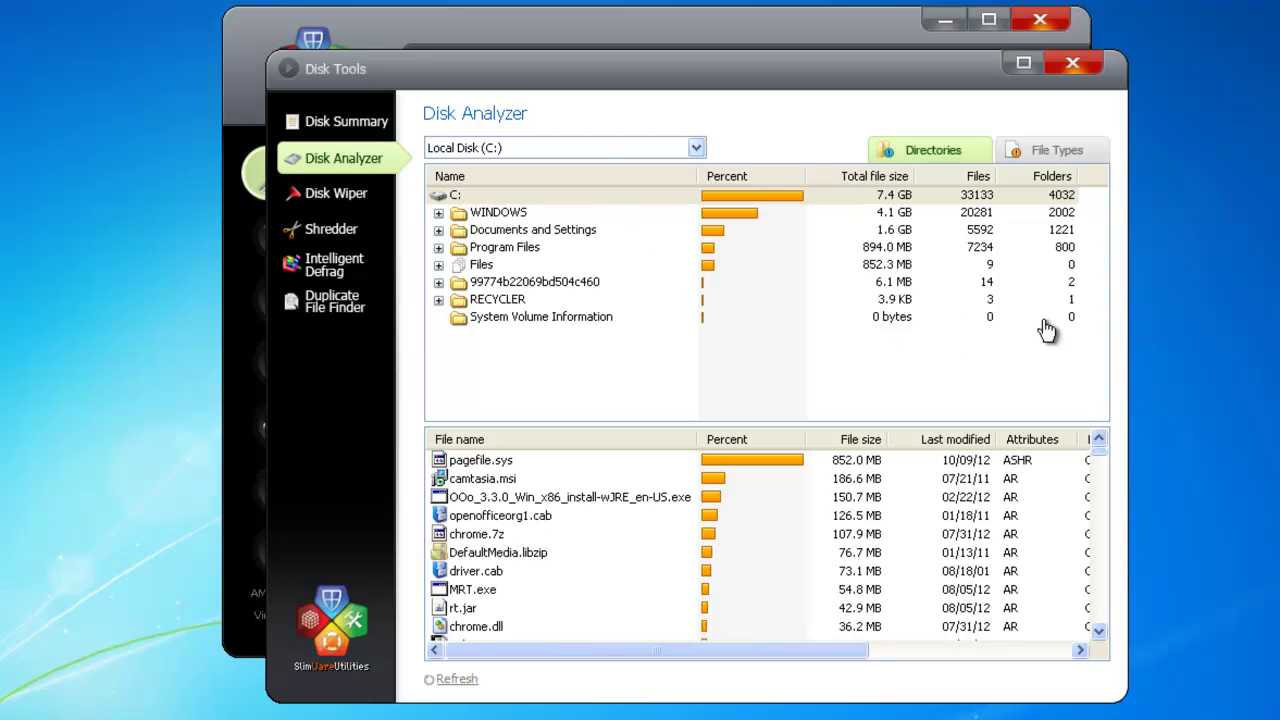
Sort the C: directories by total file size and by percent, and examine the files in the WINDOWS folder
click(887, 178)
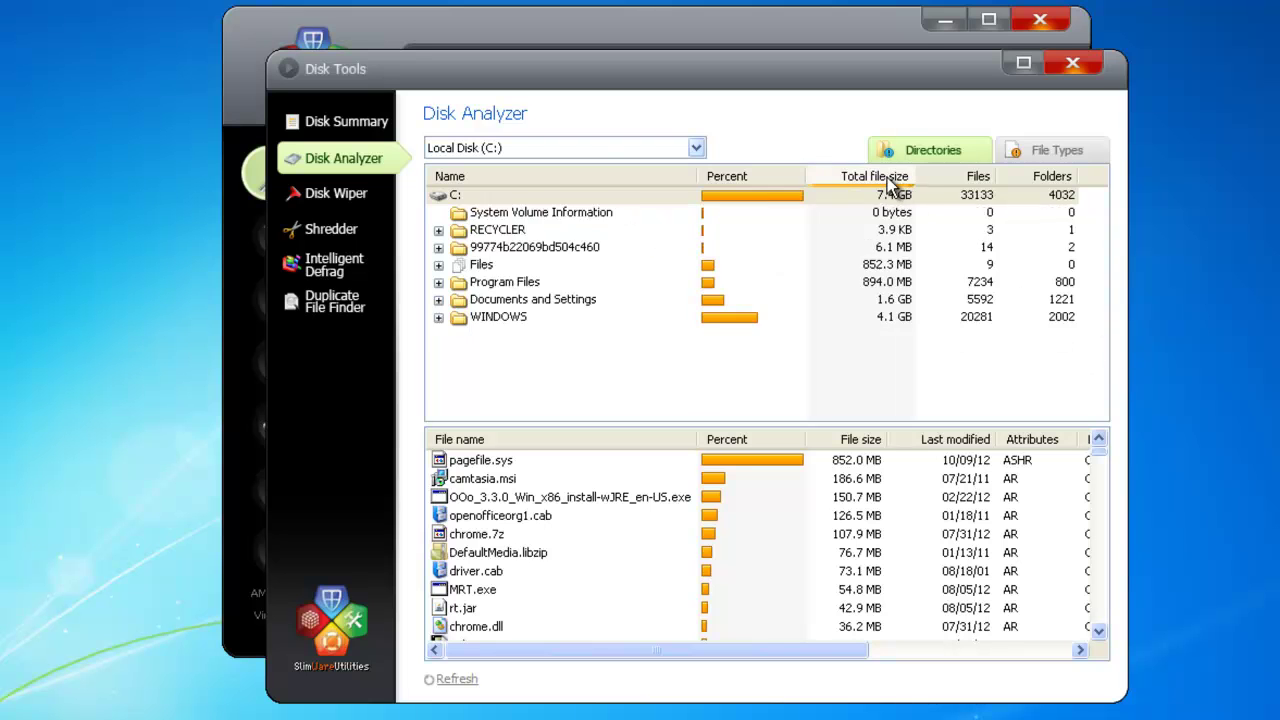
click(887, 178)
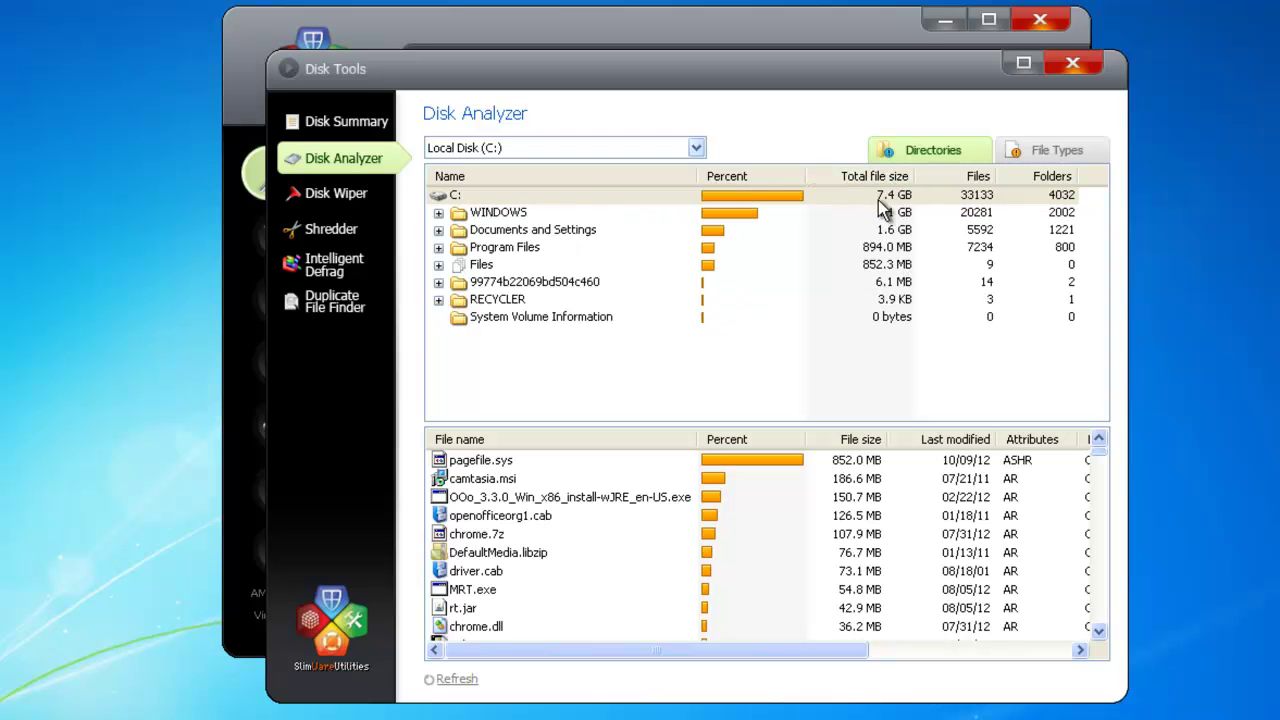
click(737, 180)
click(737, 178)
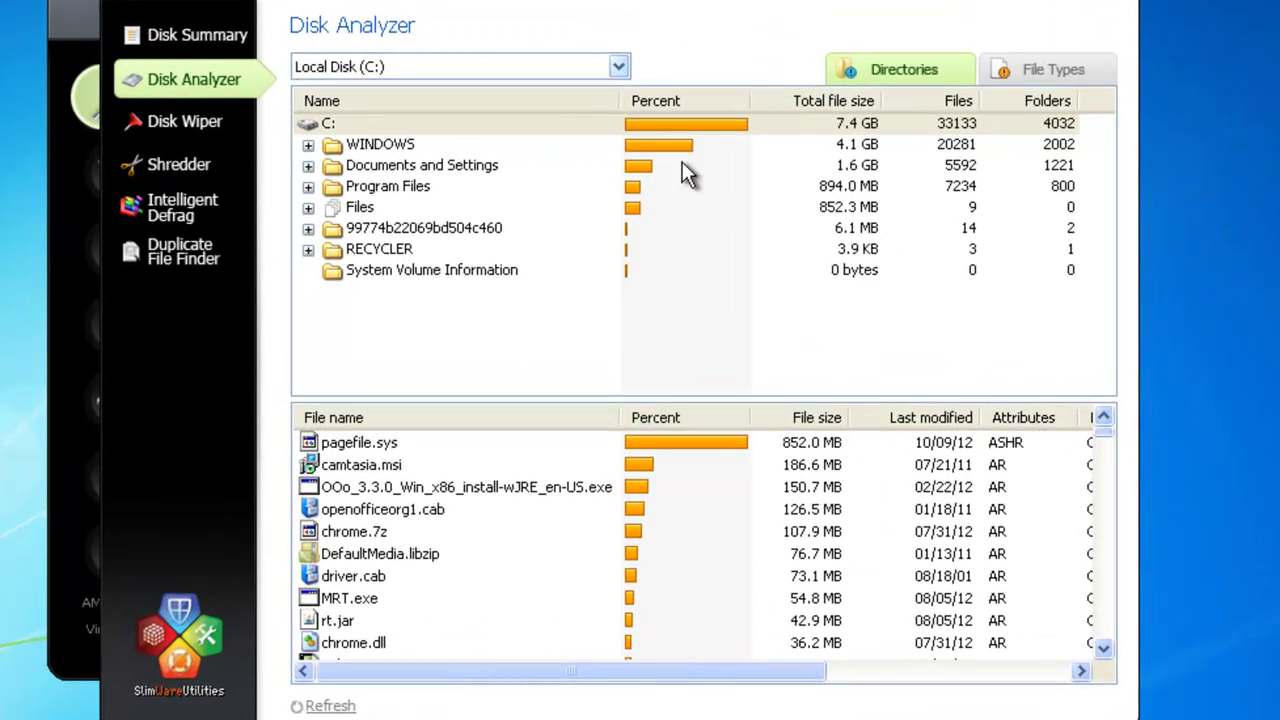
click(358, 141)
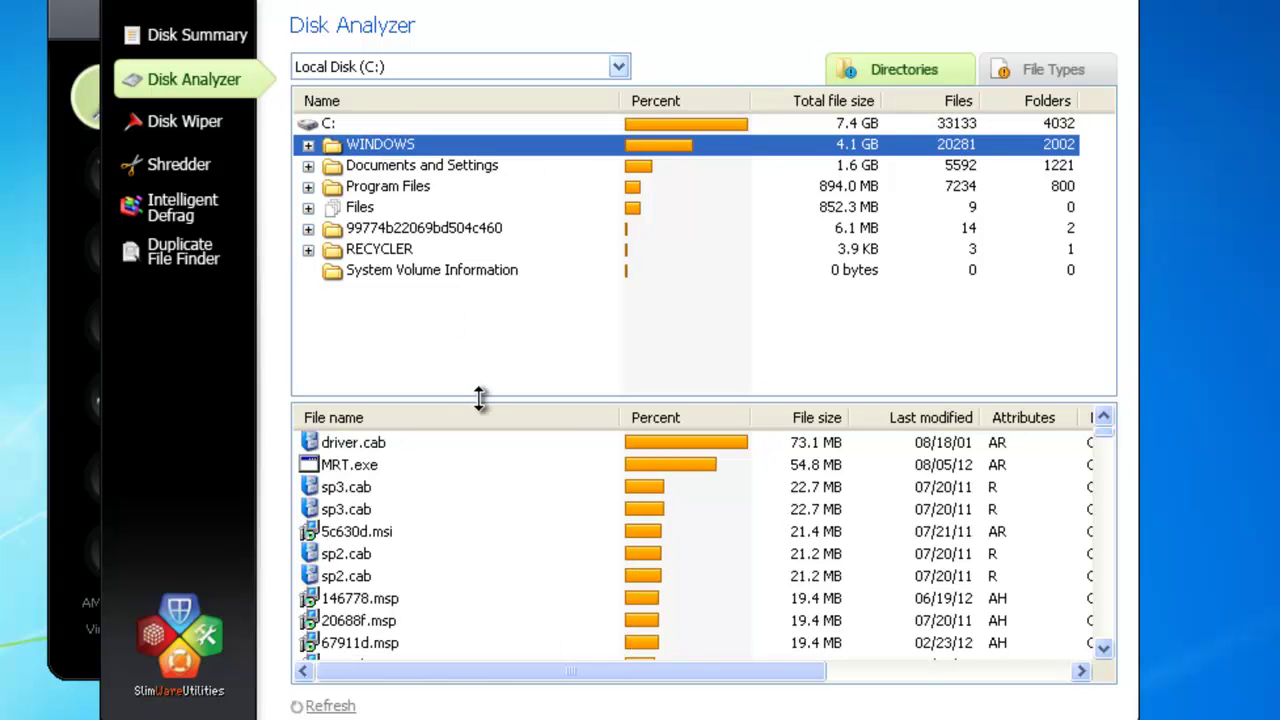
drag(1109, 435, 1112, 655)
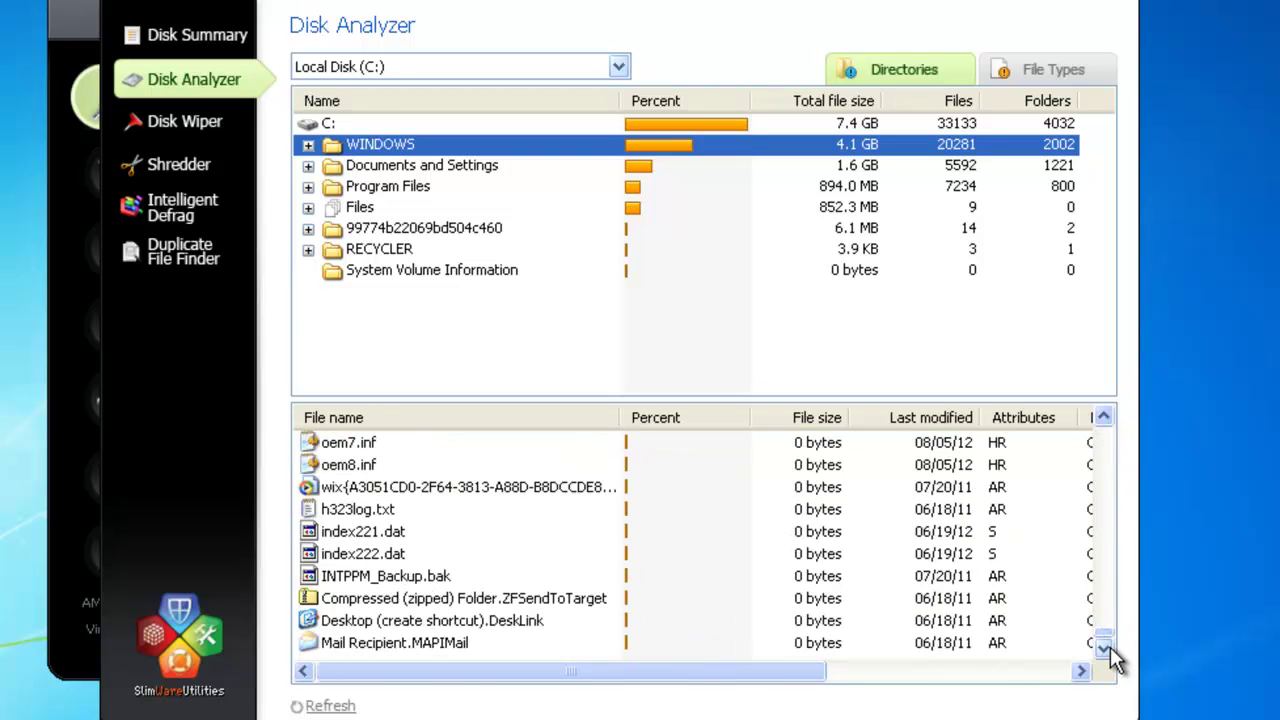
Analyze the disk usage of the My Documents folder instead of the whole drive
click(616, 68)
click(390, 141)
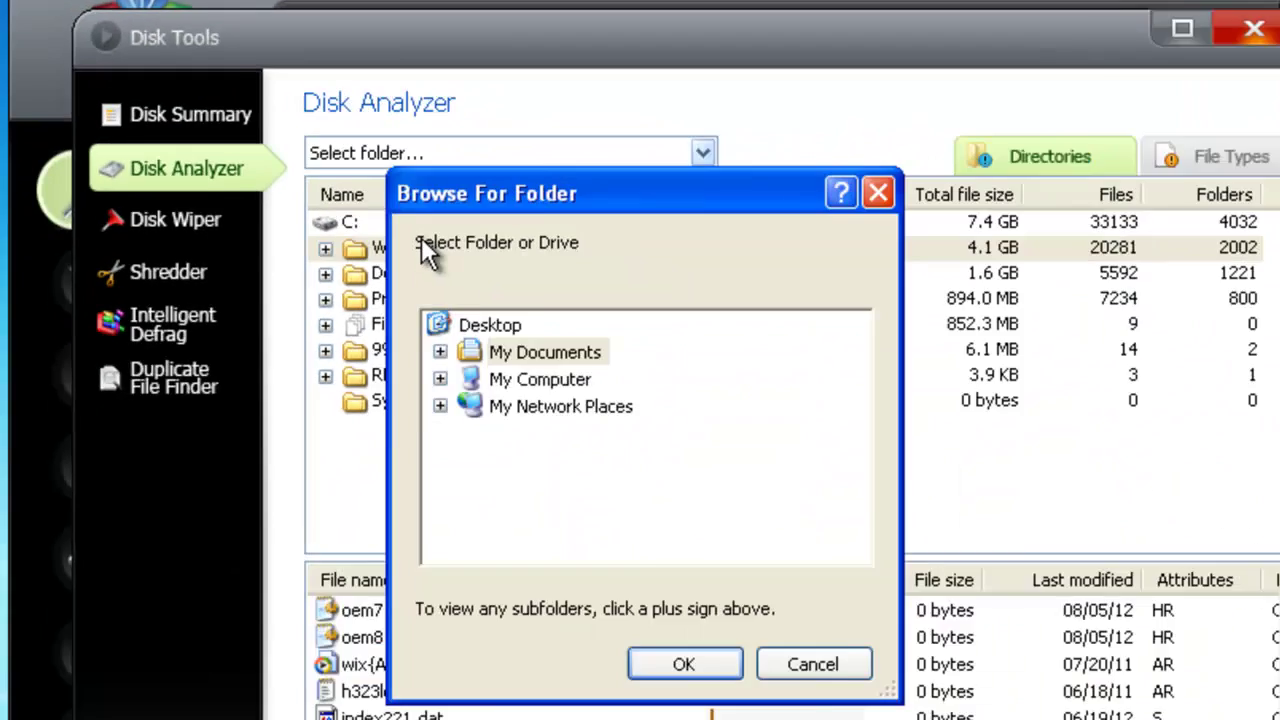
double_click(548, 348)
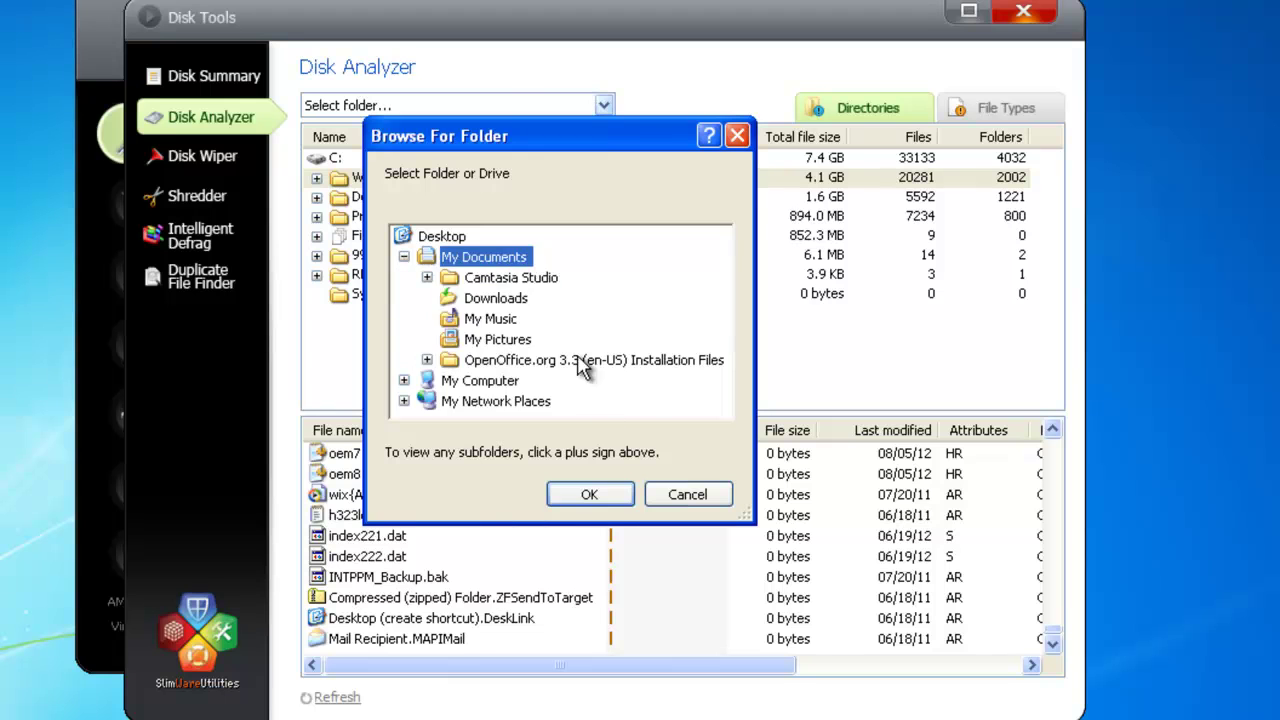
click(588, 492)
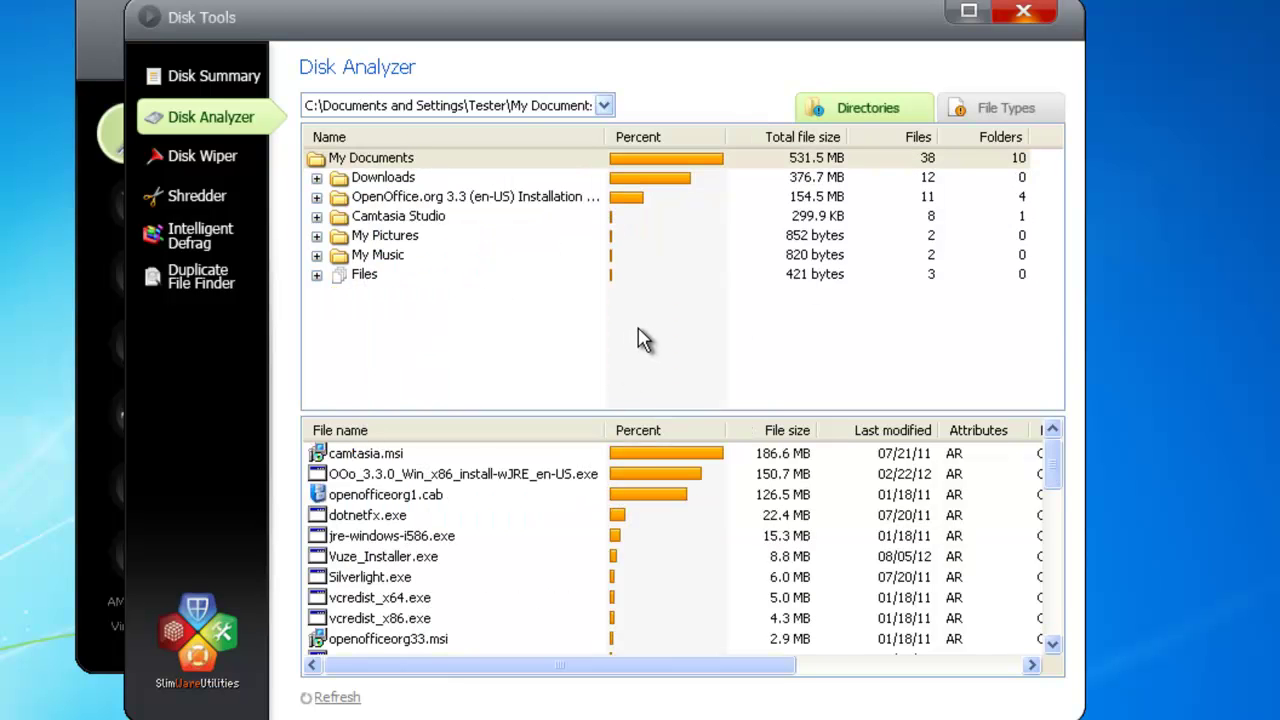
Move Hello.bmp from the My Documents file list to the Recycle Bin
drag(1057, 470, 1057, 600)
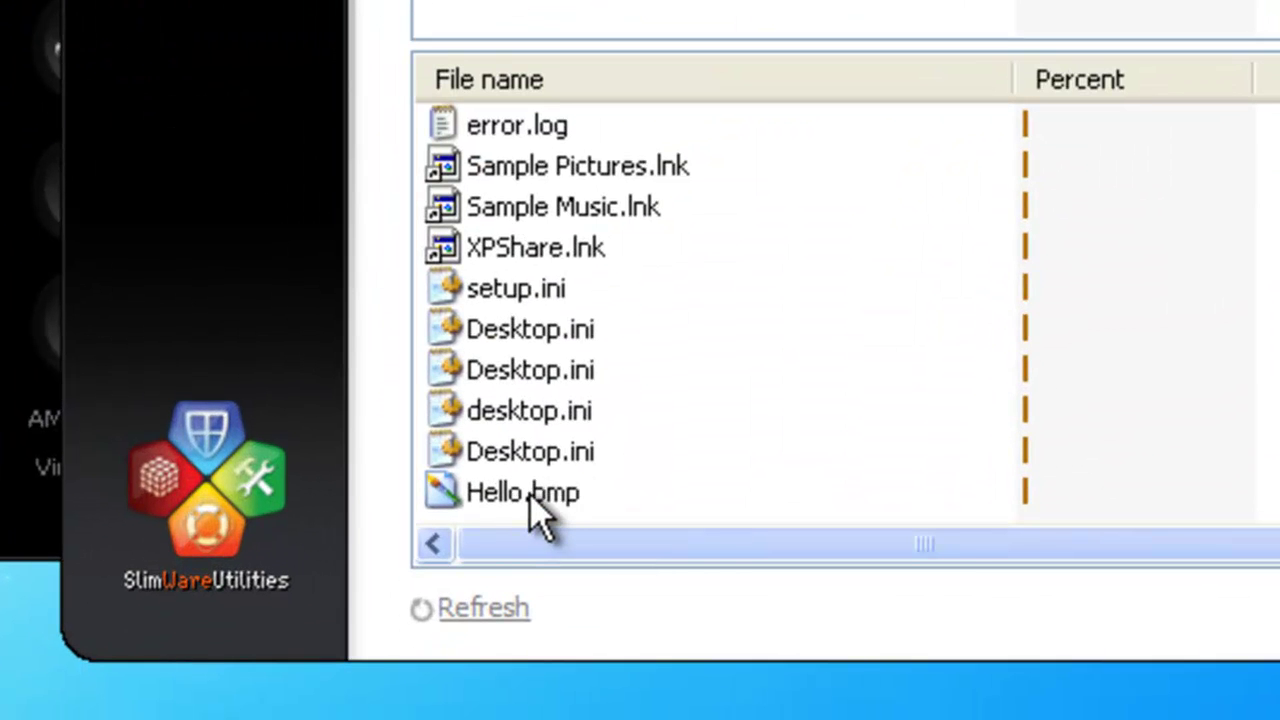
right_click(367, 634)
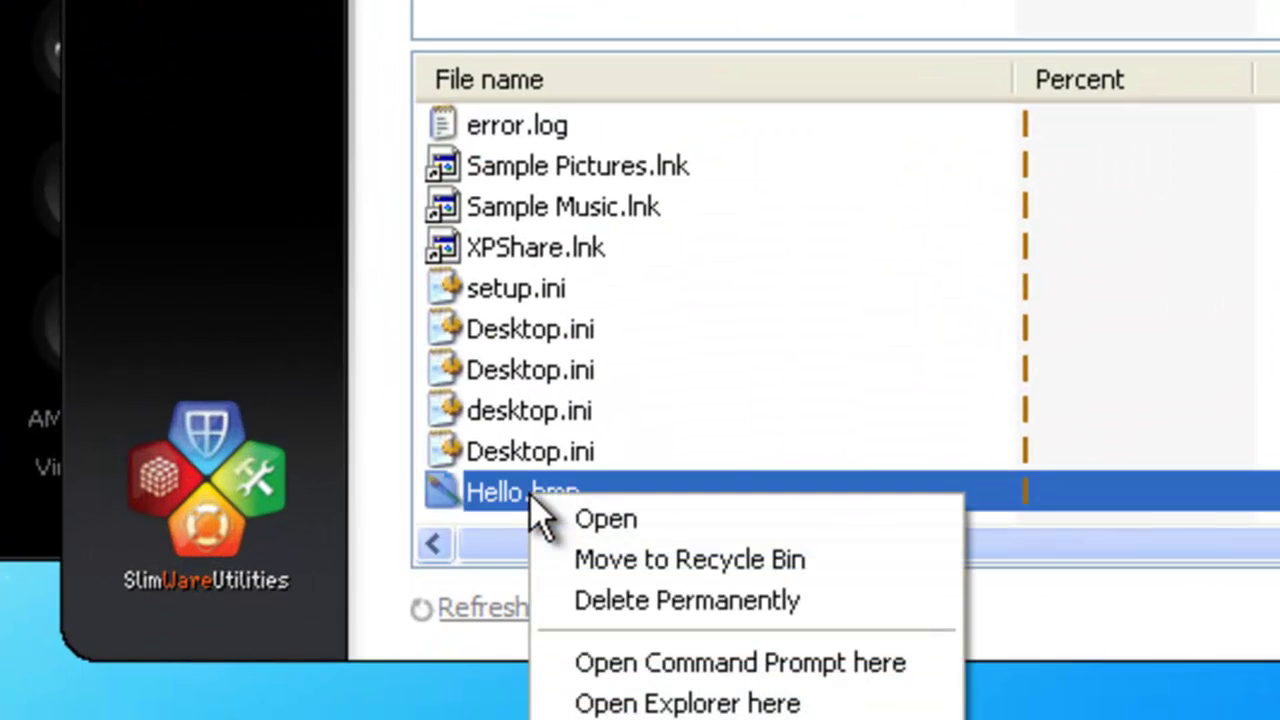
click(724, 548)
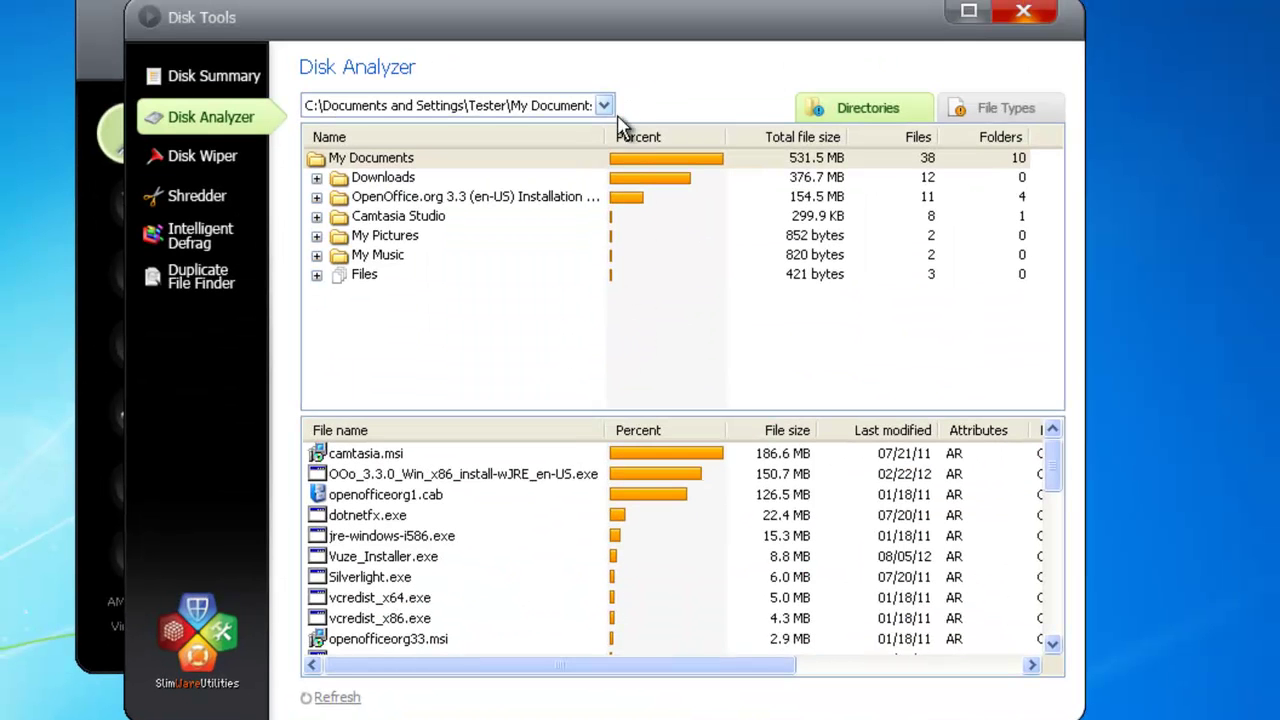
Analyze Local Disk (C:) again, break its usage down by file type and list the .exe files
click(604, 106)
click(489, 127)
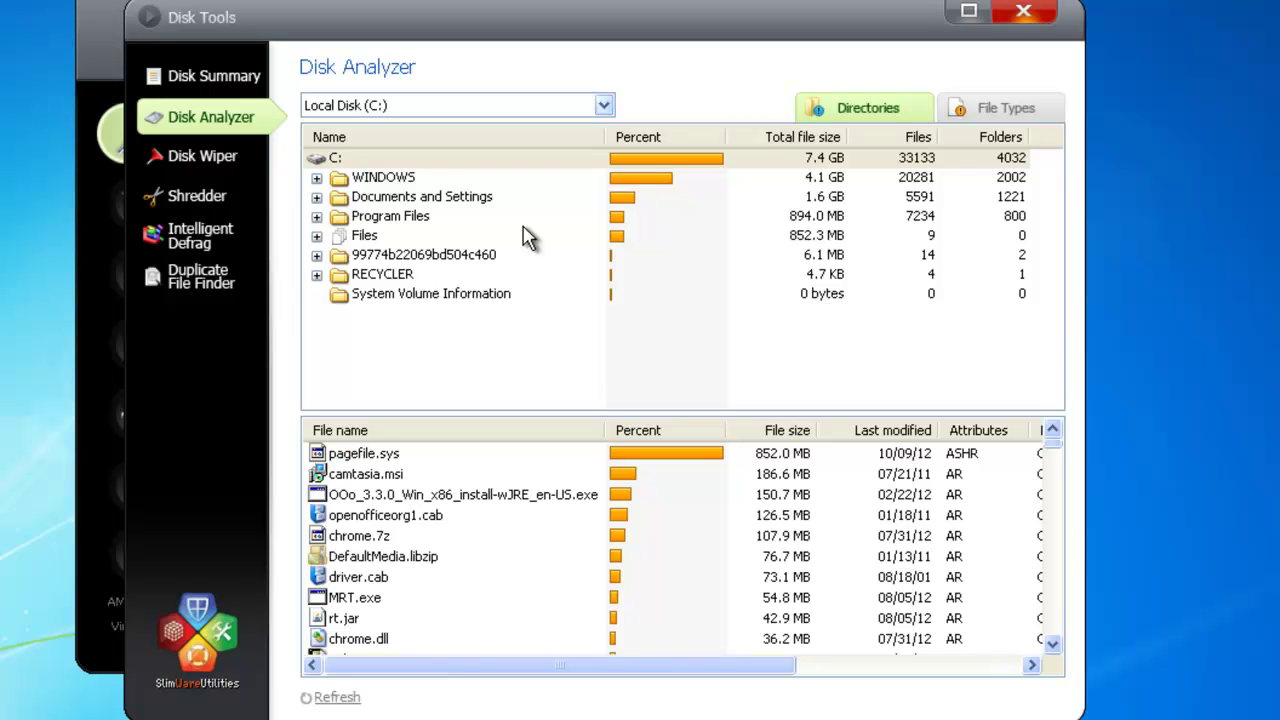
click(1045, 117)
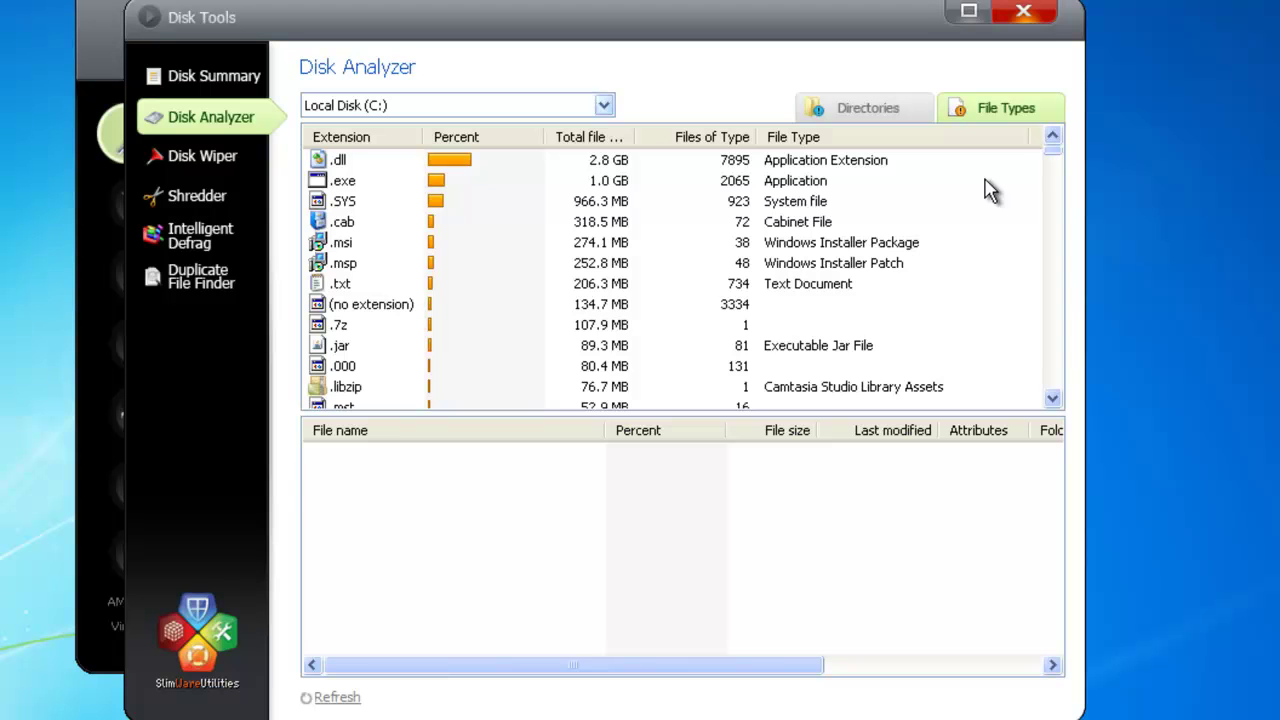
mouse_move(1054, 157)
mouse_down()
mouse_move(1066, 254)
mouse_move(1058, 152)
mouse_up()
click(340, 185)
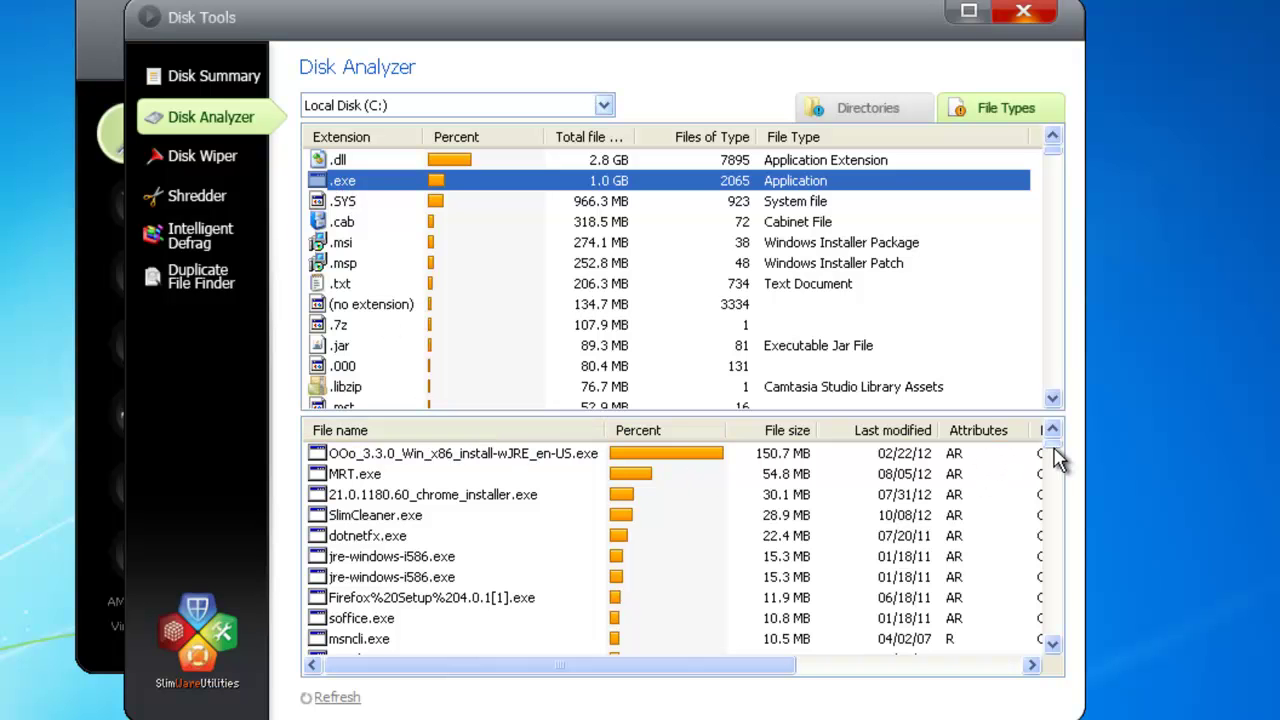
mouse_move(1052, 450)
mouse_down()
mouse_move(1051, 646)
mouse_move(1049, 434)
mouse_up()
List the .JPG files on C: and bring up the file actions for Rounded Angles Background.jpg
drag(1050, 152, 1055, 186)
click(352, 306)
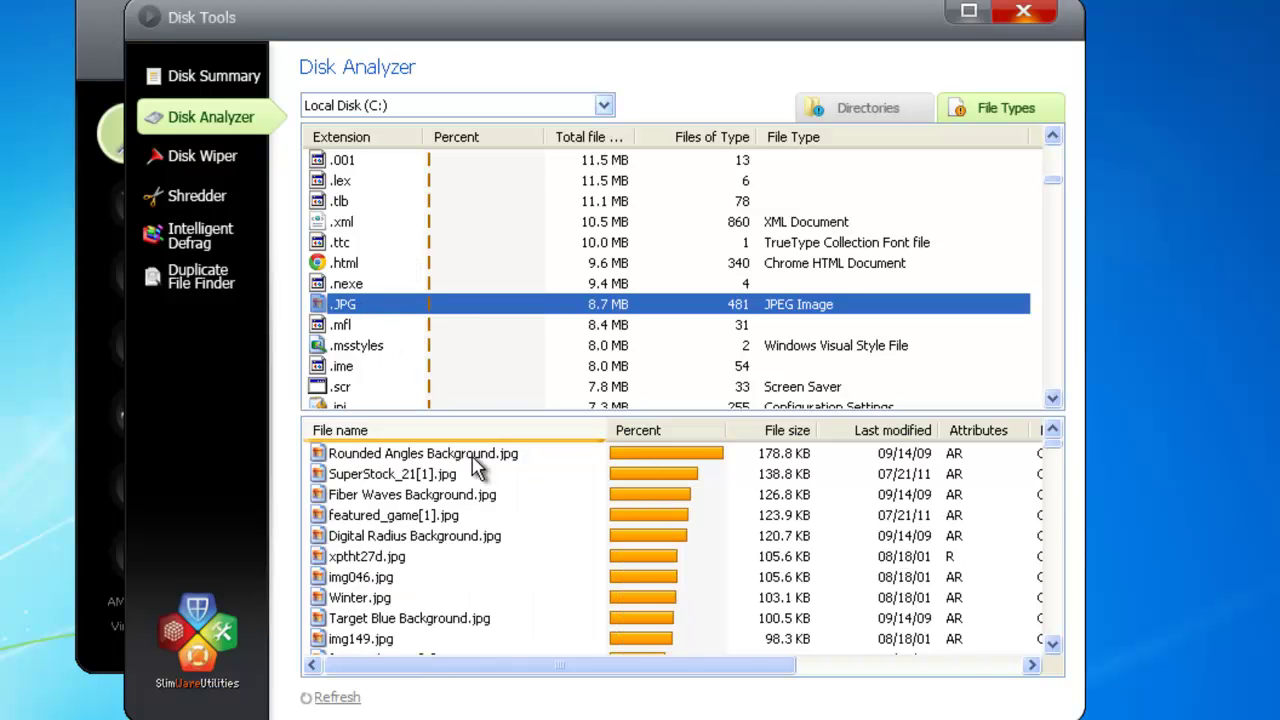
mouse_move(1055, 449)
mouse_down()
mouse_move(1057, 571)
mouse_move(1050, 452)
mouse_up()
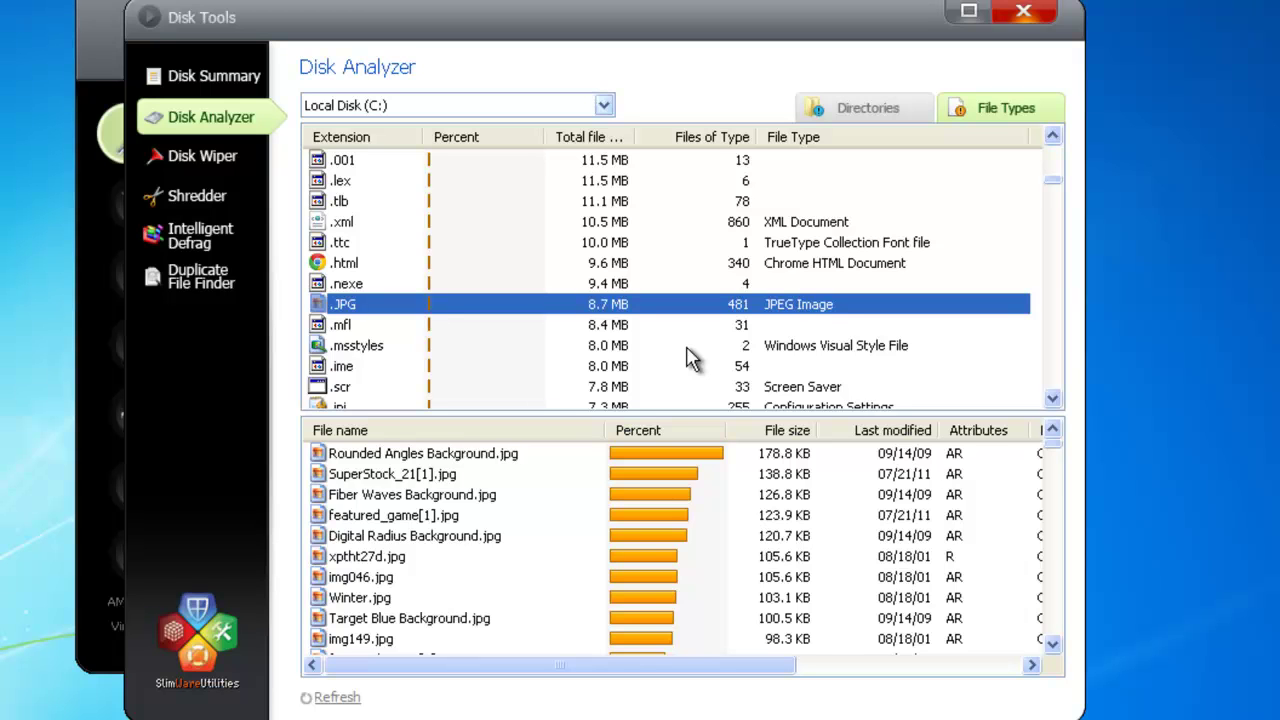
right_click(453, 456)
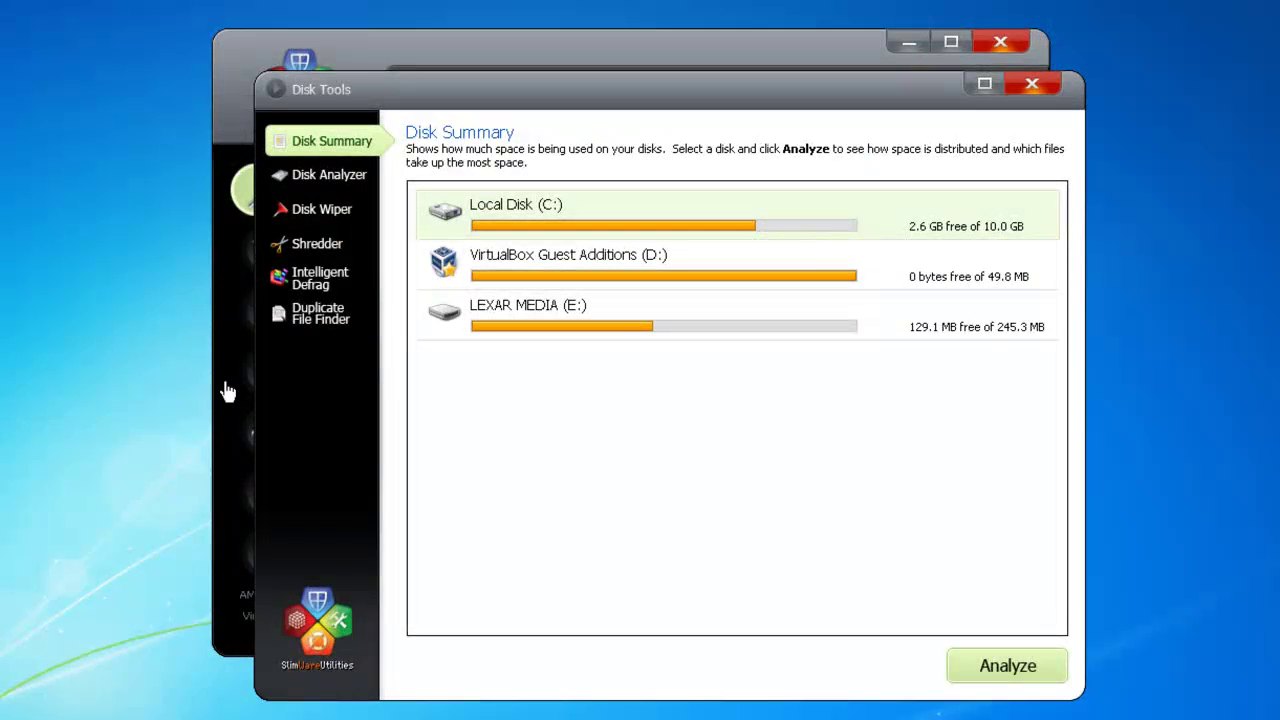
Analyze drive C: for fragmentation with Intelligent Defrag and start a Quick Optimize
click(323, 270)
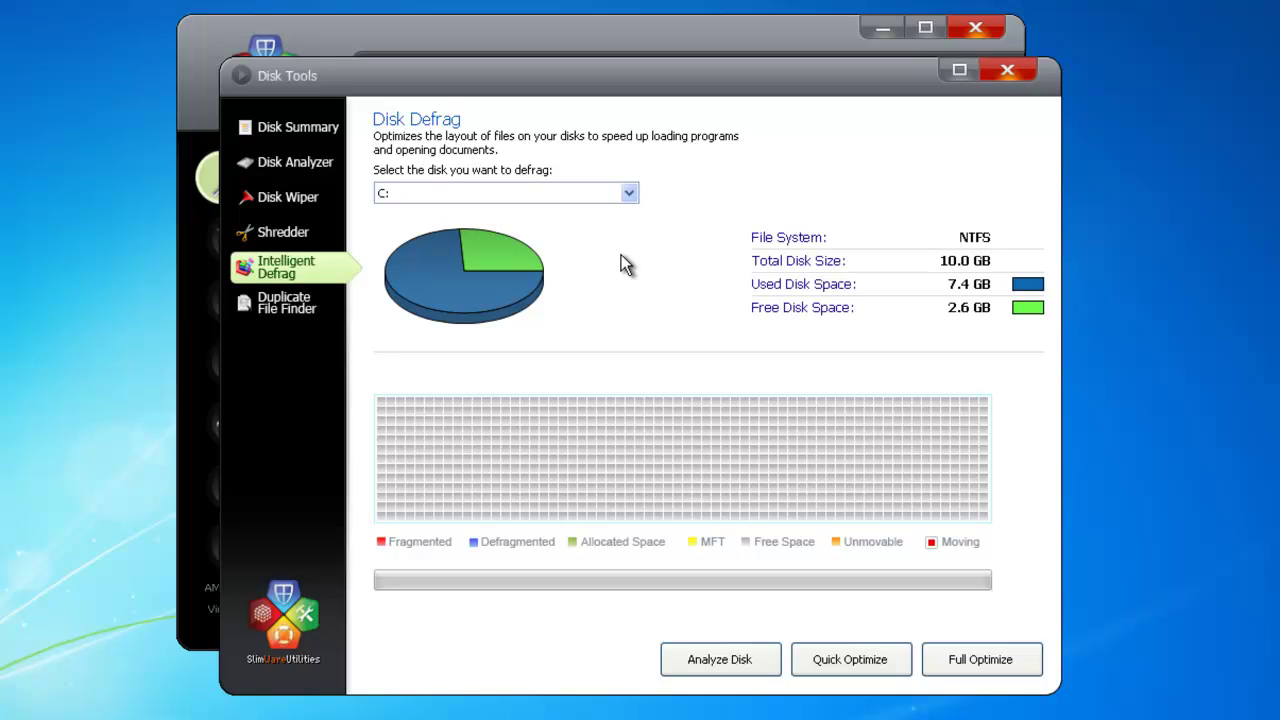
click(750, 662)
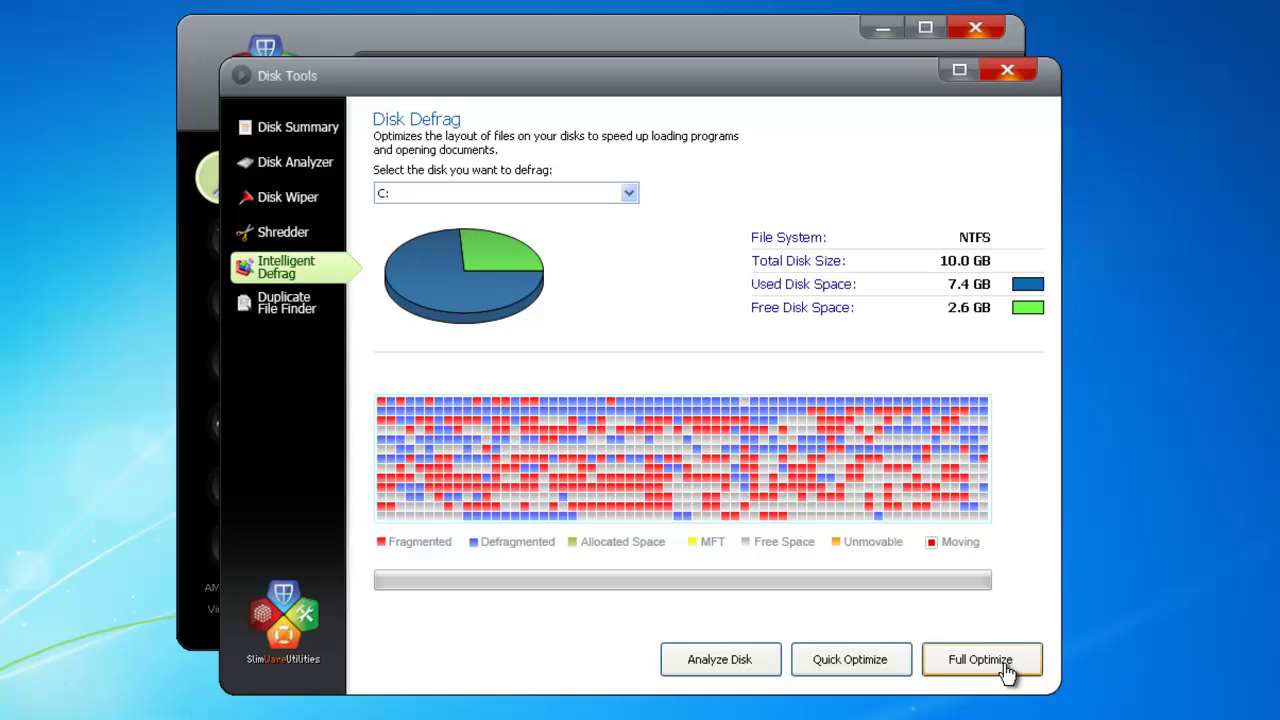
click(869, 668)
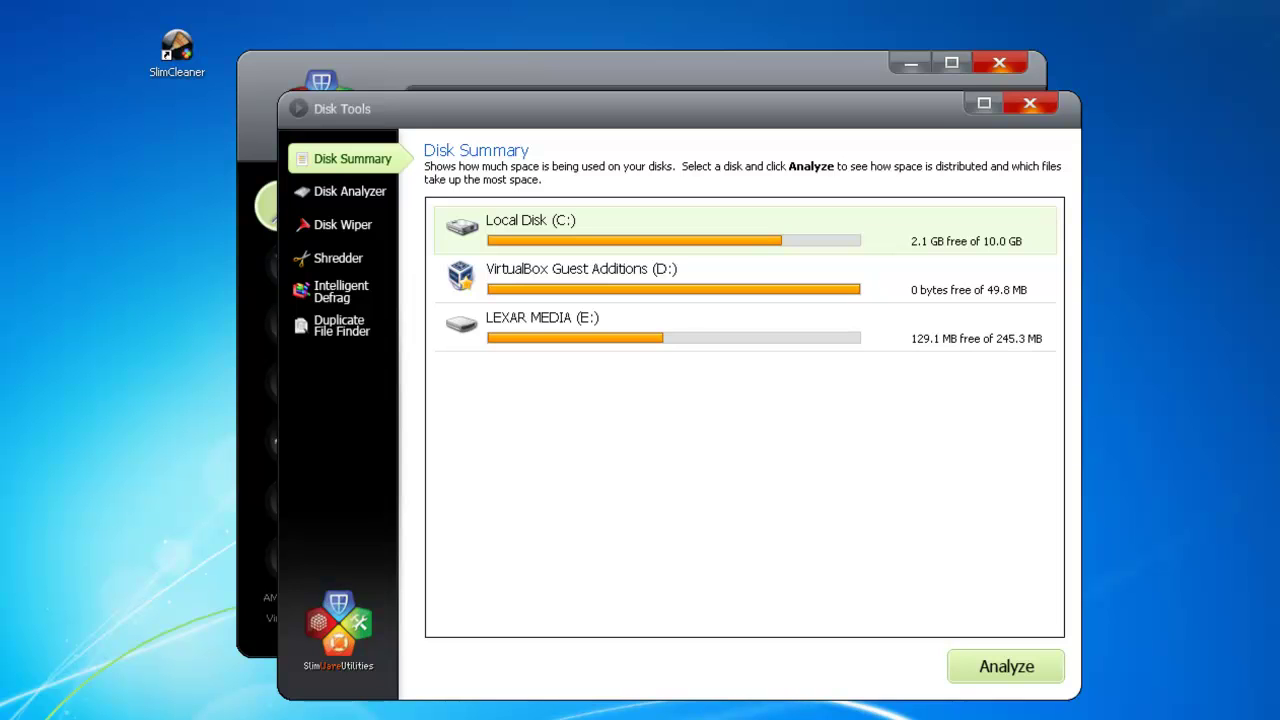
Open the Duplicate File Finder and add the My Music folder from My Documents as a scan location
click(333, 328)
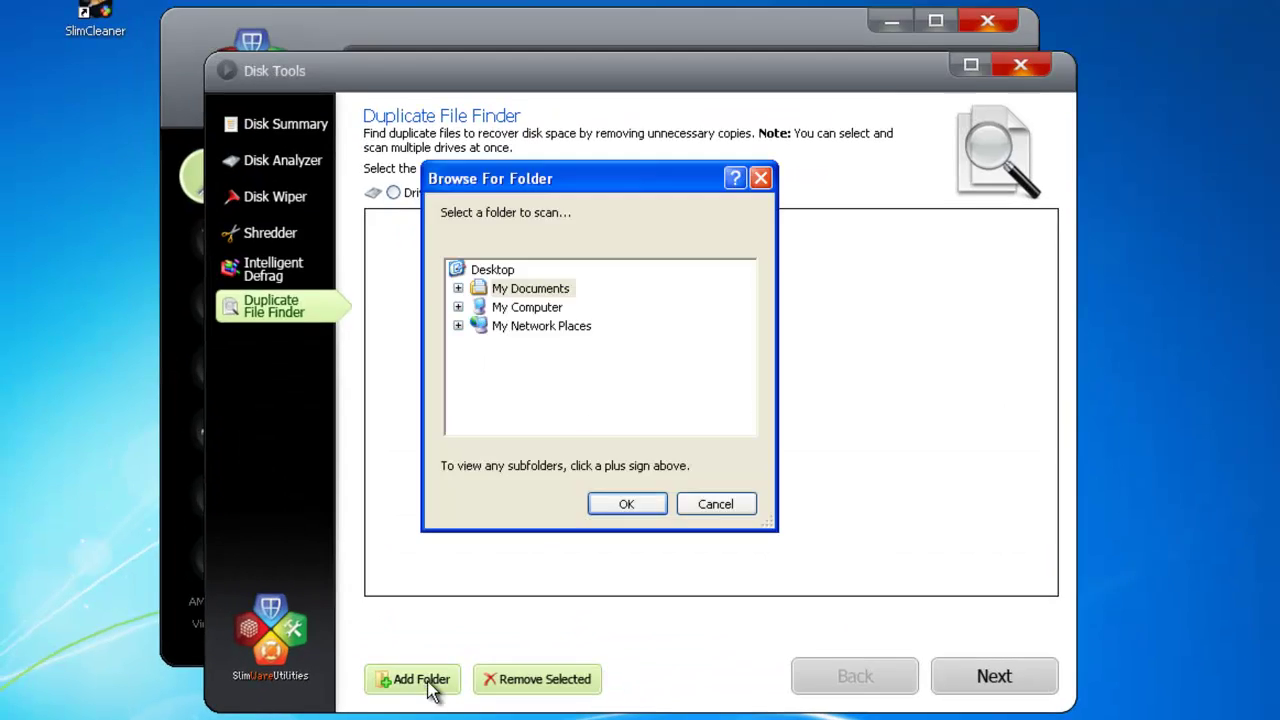
double_click(530, 290)
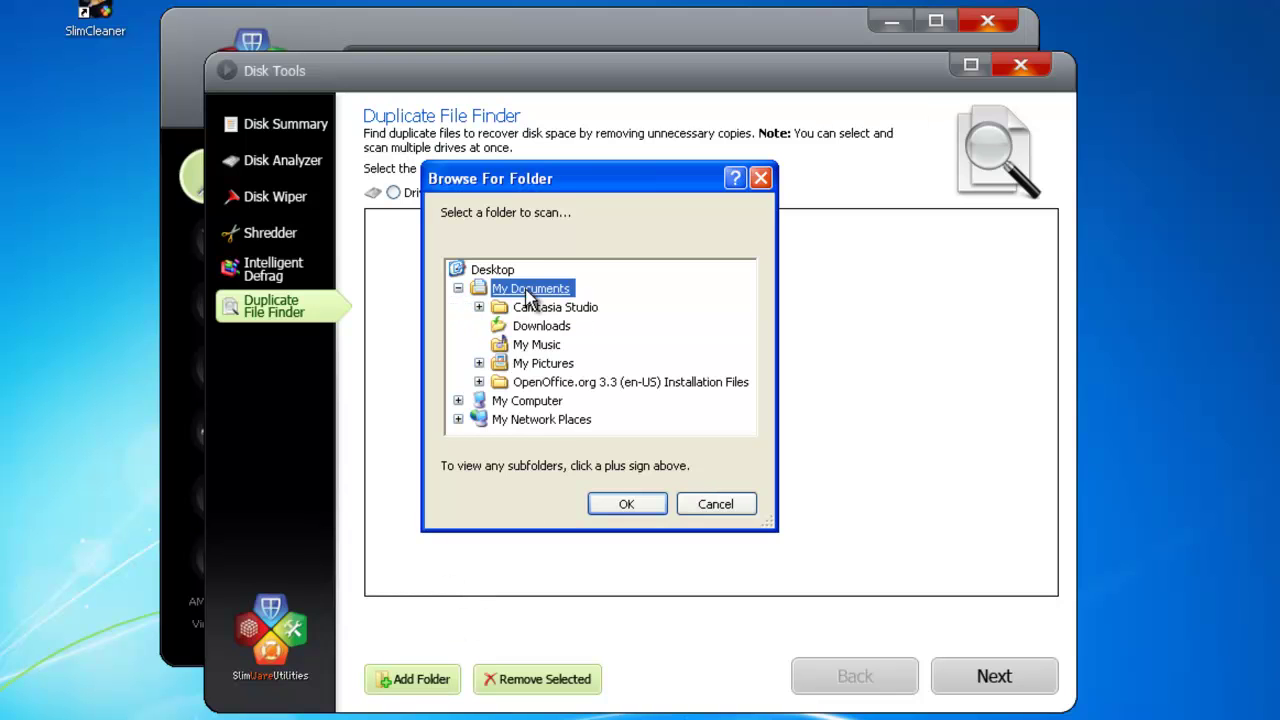
click(533, 343)
click(634, 503)
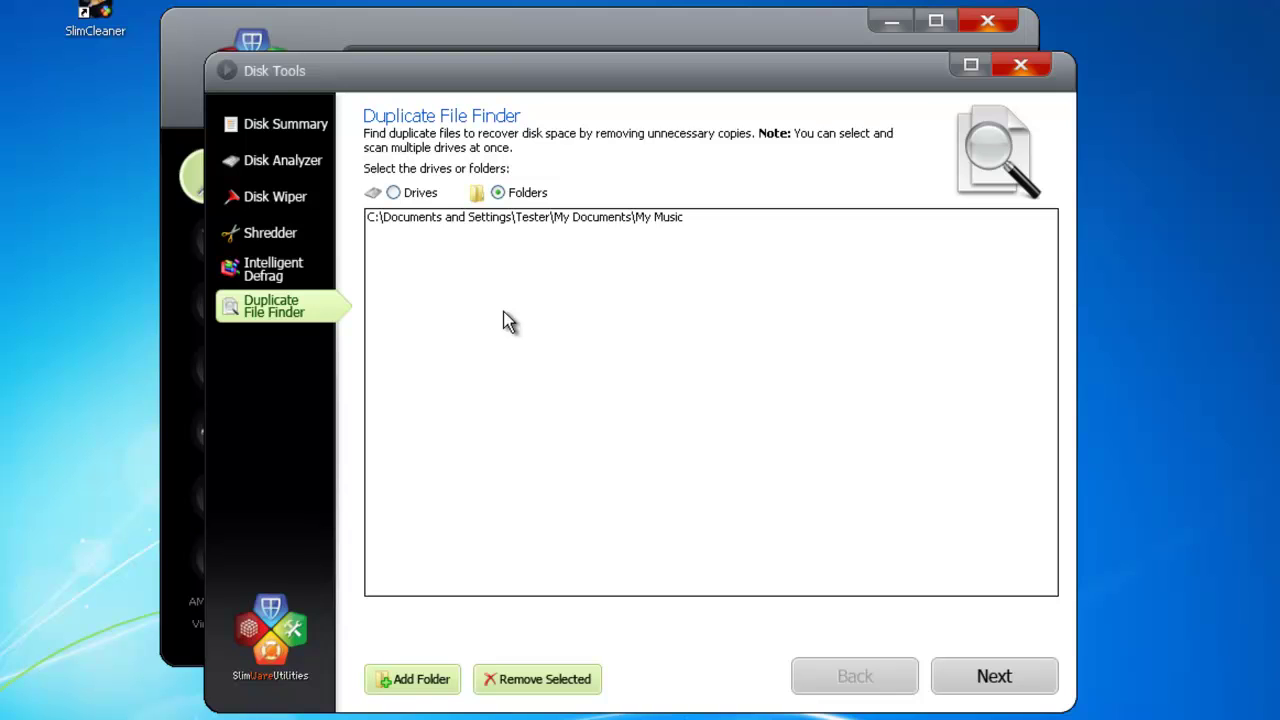
Switch the duplicate scan to drives, select Local Disk (C:) and continue to the scan options
click(393, 193)
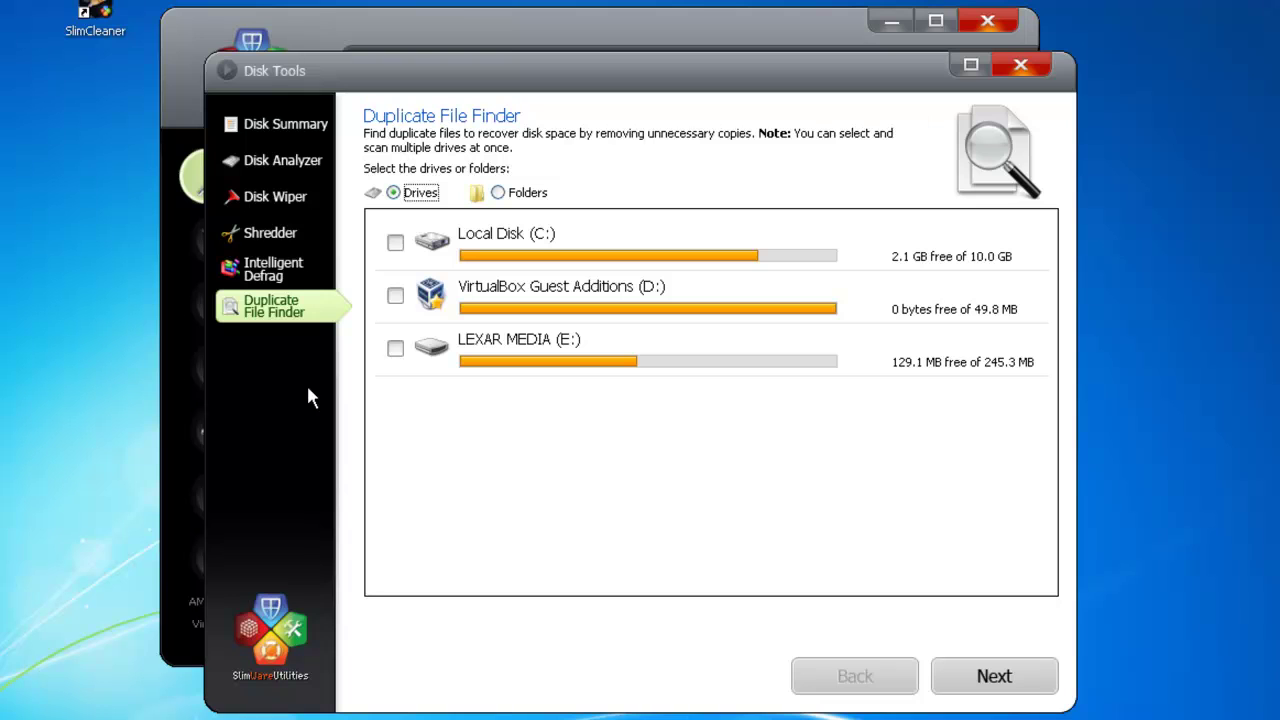
click(395, 242)
click(1003, 678)
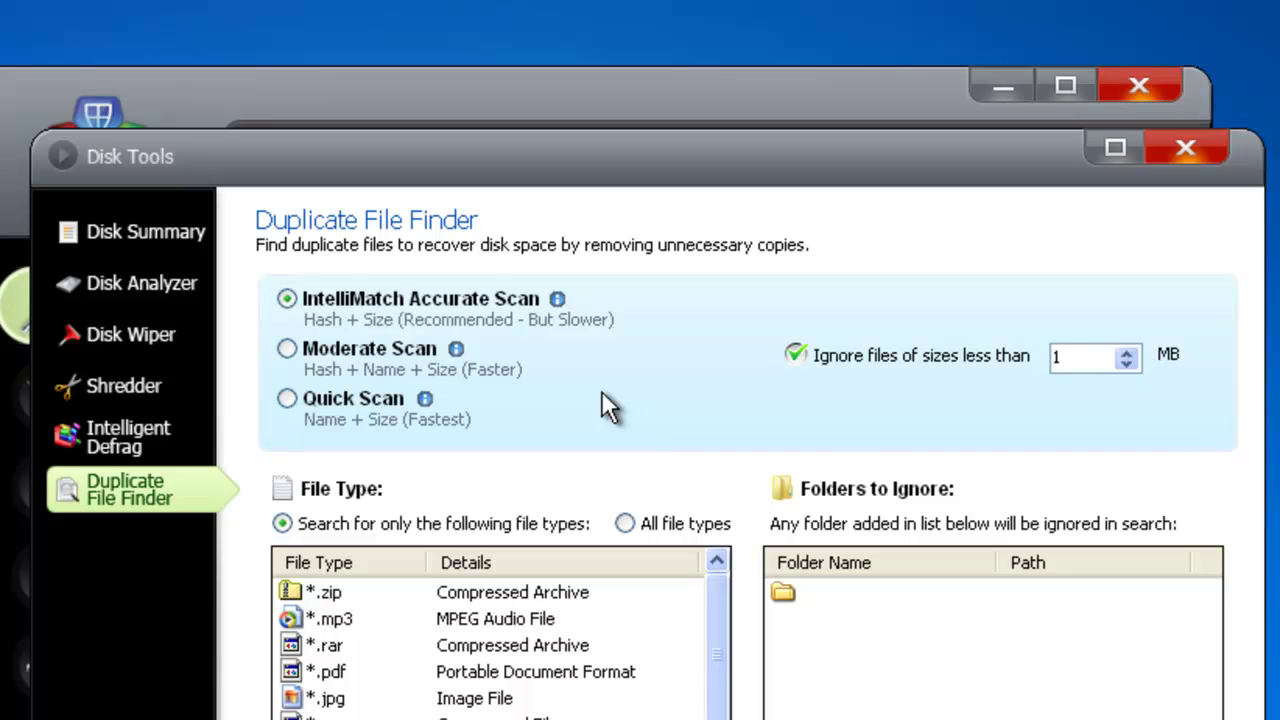
Try the Moderate Scan and Quick Scan modes, and return to IntelliMatch Accurate Scan
click(288, 349)
mouse_move(455, 351)
click(287, 398)
click(287, 298)
Try a larger size limit for ignored files, and bring the limit back to 1 MB
click(1126, 357)
click(1126, 357)
click(1126, 357)
click(1126, 357)
click(1126, 357)
click(1126, 357)
click(1126, 357)
click(1126, 357)
click(1126, 357)
click(1126, 364)
click(1126, 364)
click(1126, 364)
click(1126, 364)
click(1126, 364)
click(1126, 364)
click(1126, 364)
click(1126, 364)
click(1126, 364)
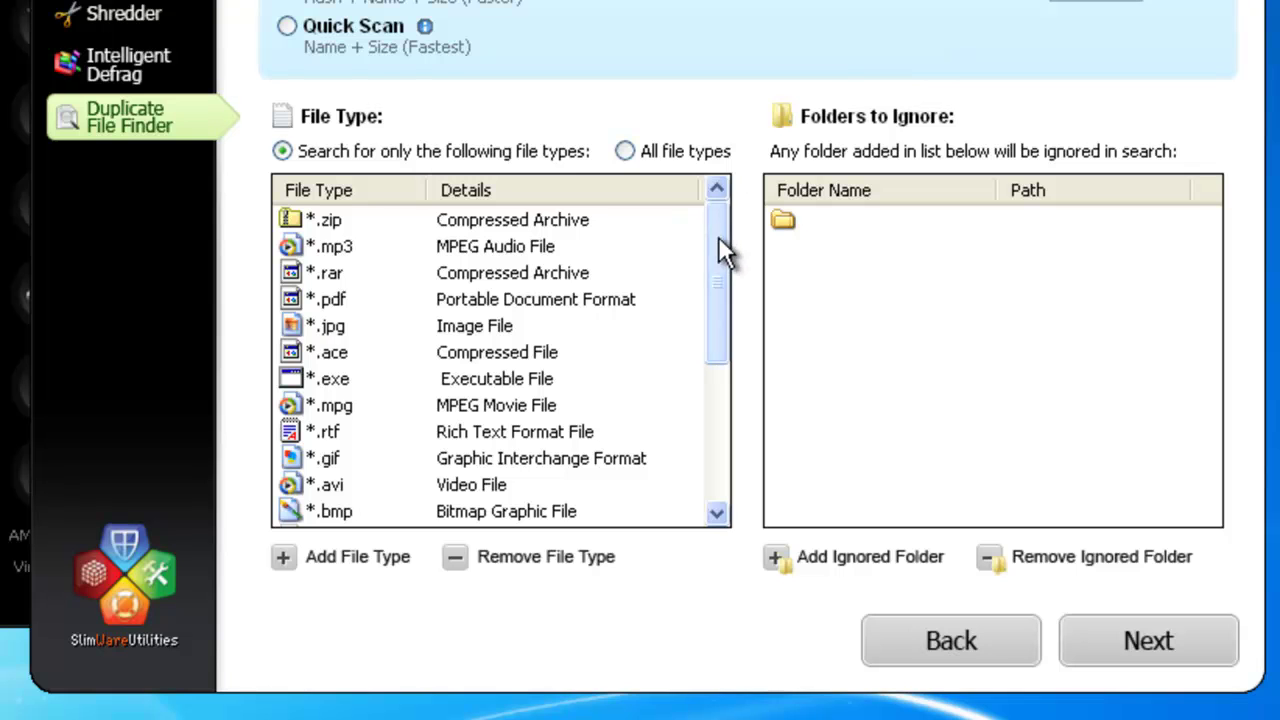
Add the .xml extension as a file type for the duplicate search
mouse_move(719, 240)
mouse_down()
mouse_move(716, 387)
mouse_move(719, 263)
mouse_up()
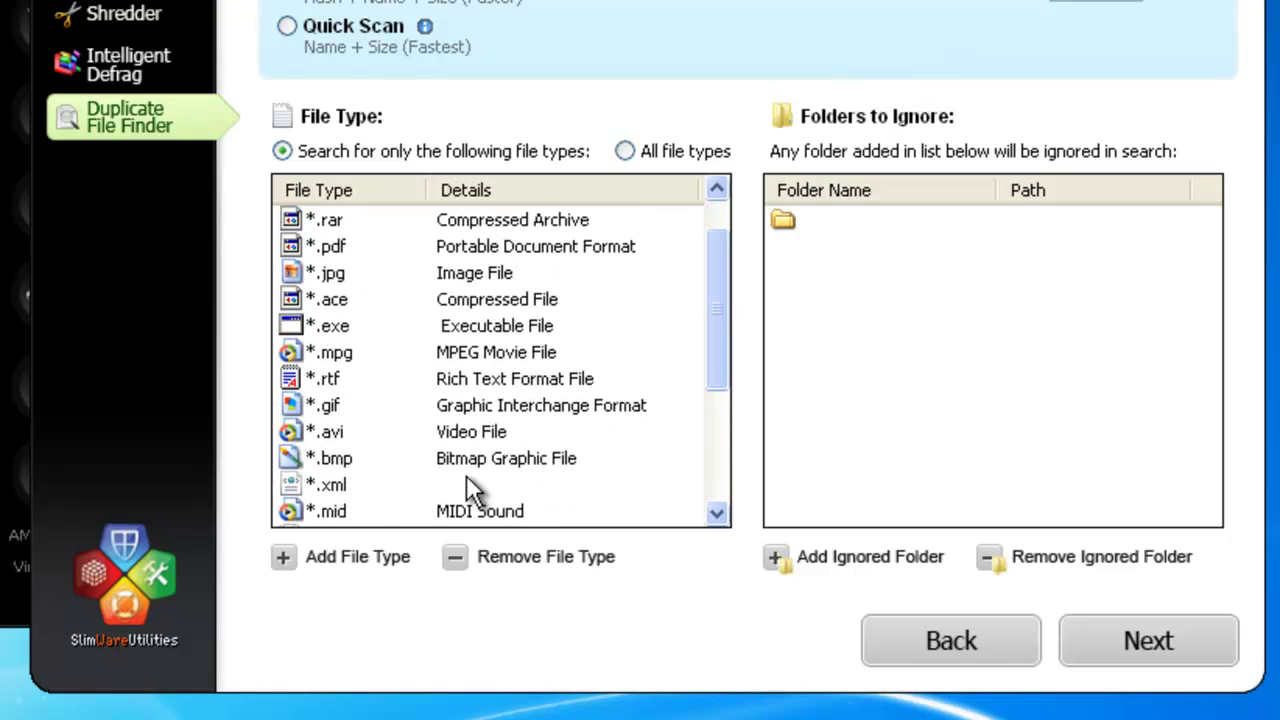
click(330, 562)
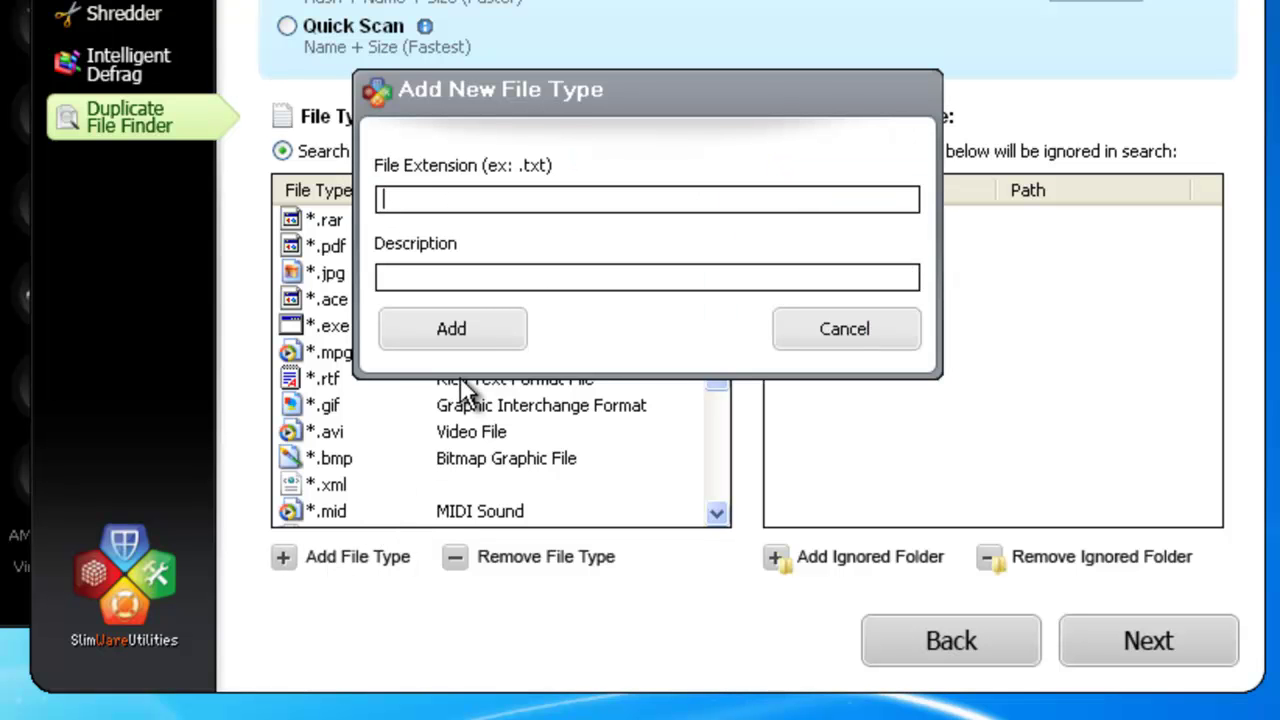
text(.xml)
click(458, 352)
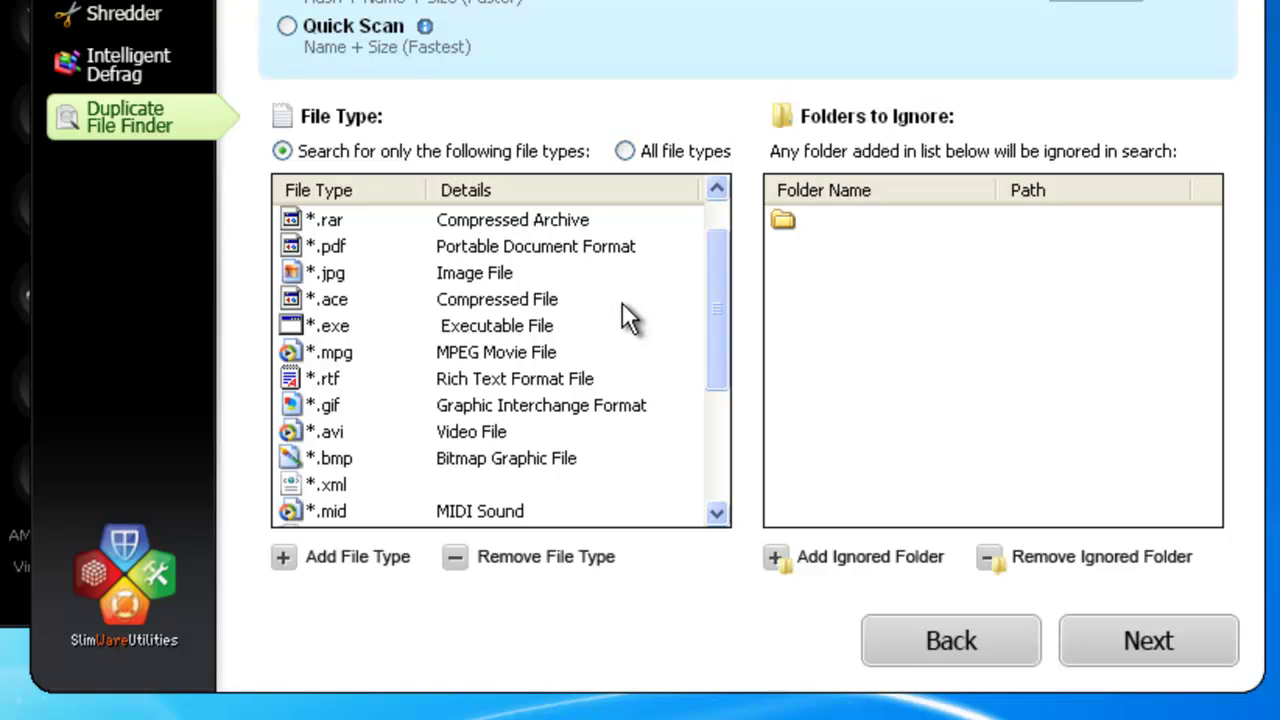
Remove the .pdf entry from the file type list and set the duplicate search to all file types
click(499, 242)
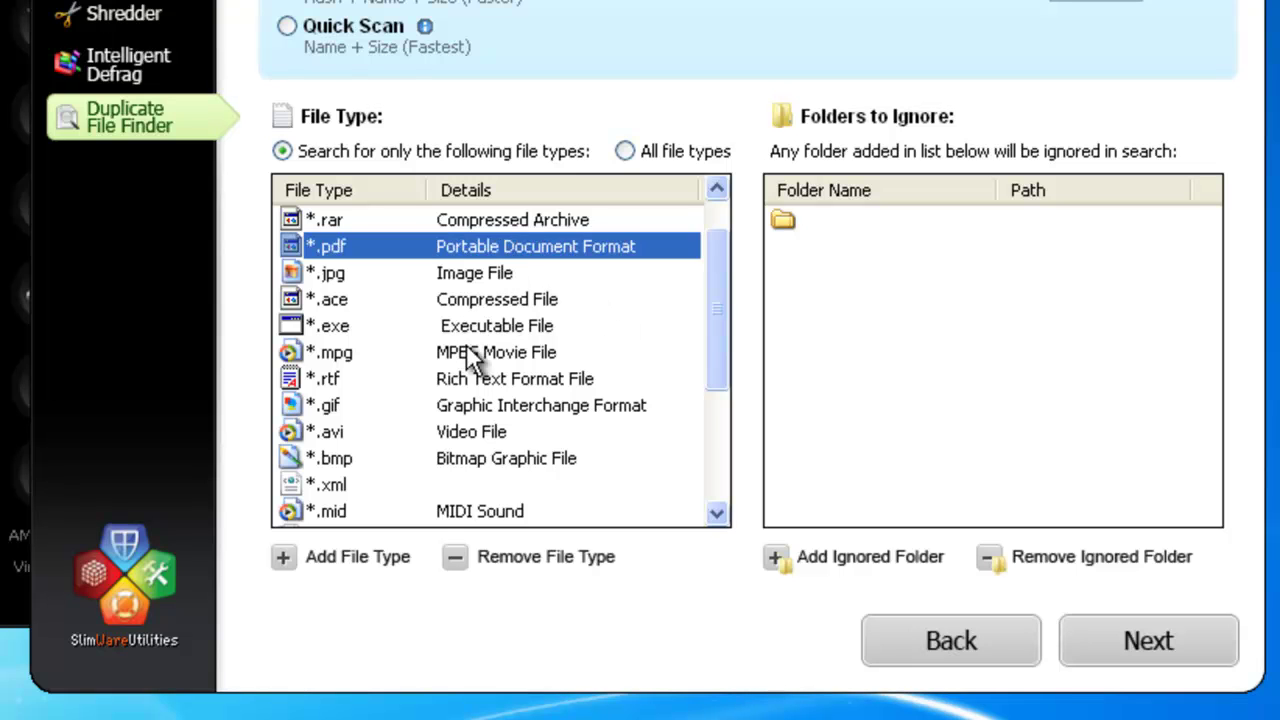
click(484, 563)
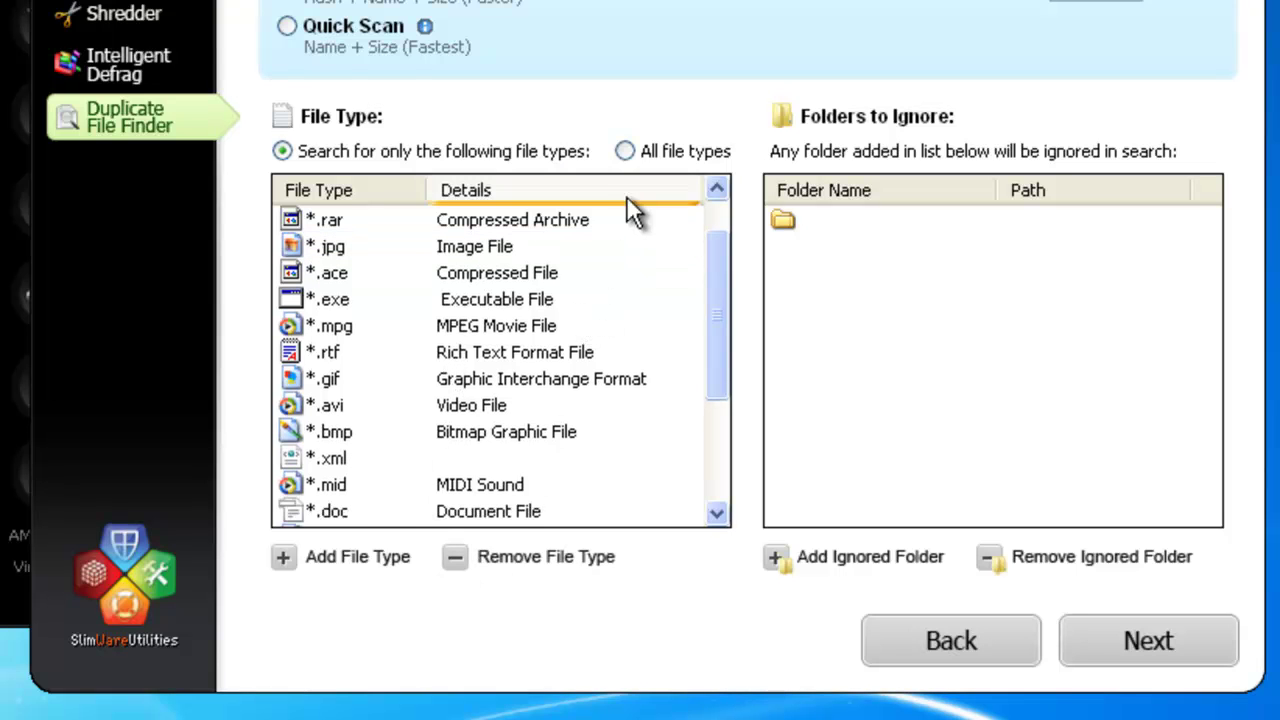
click(626, 152)
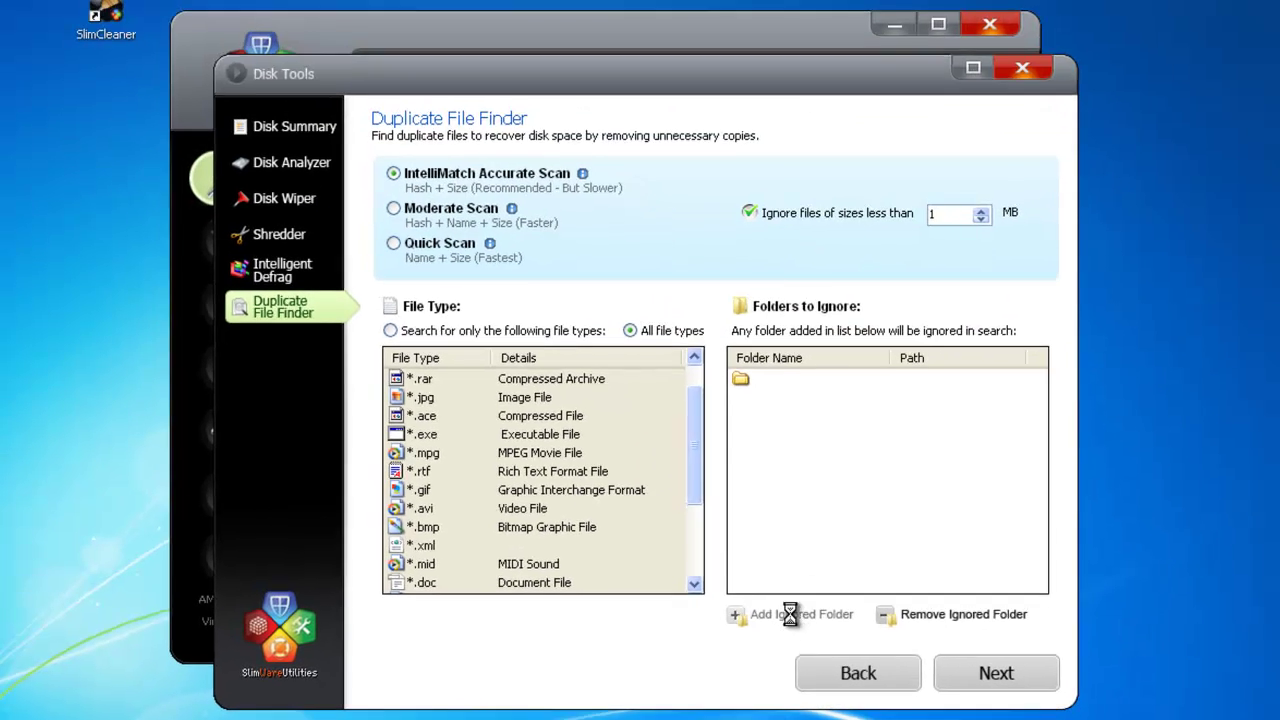
Add the My Documents folder to the folders ignored by the duplicate search and start the scan
click(855, 552)
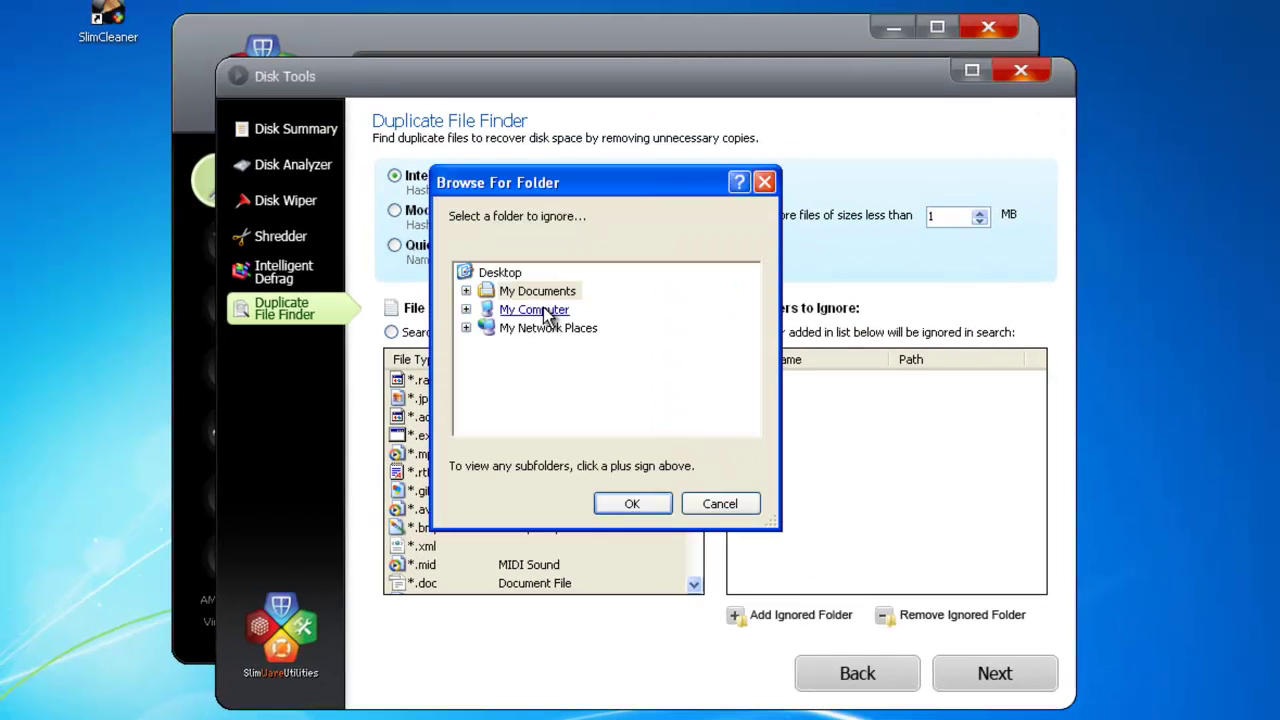
double_click(533, 291)
click(634, 505)
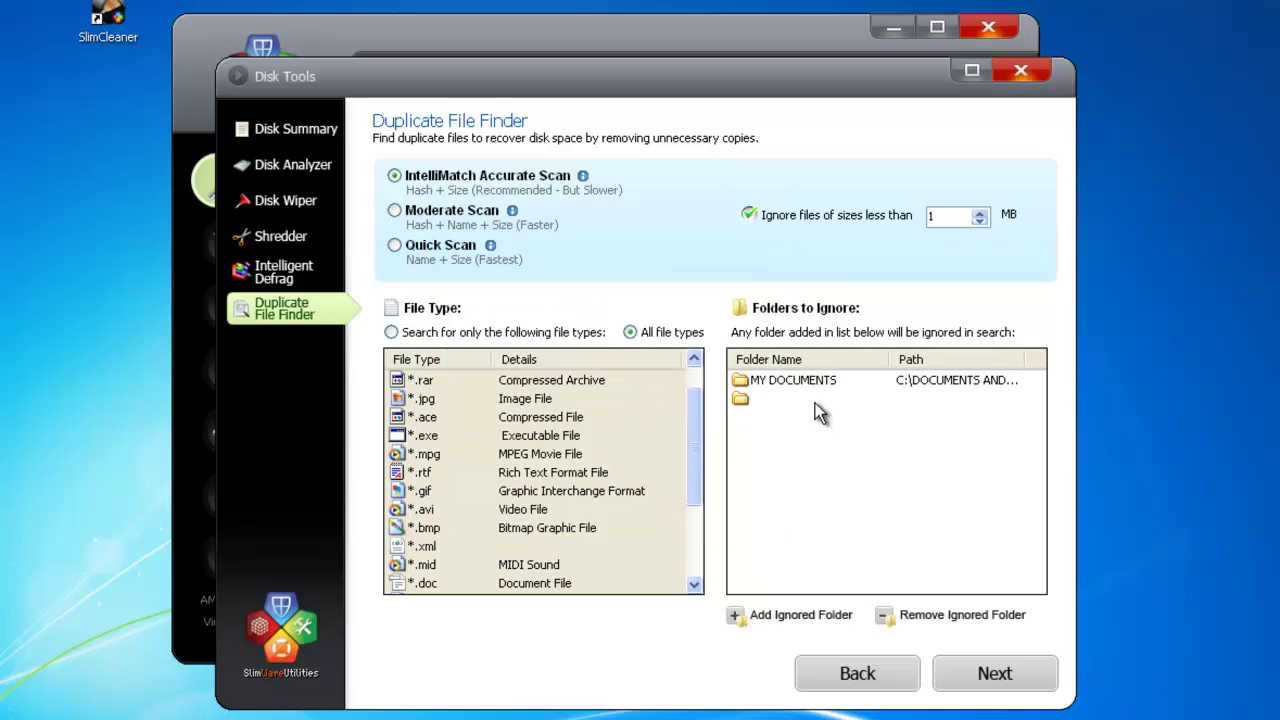
click(1008, 675)
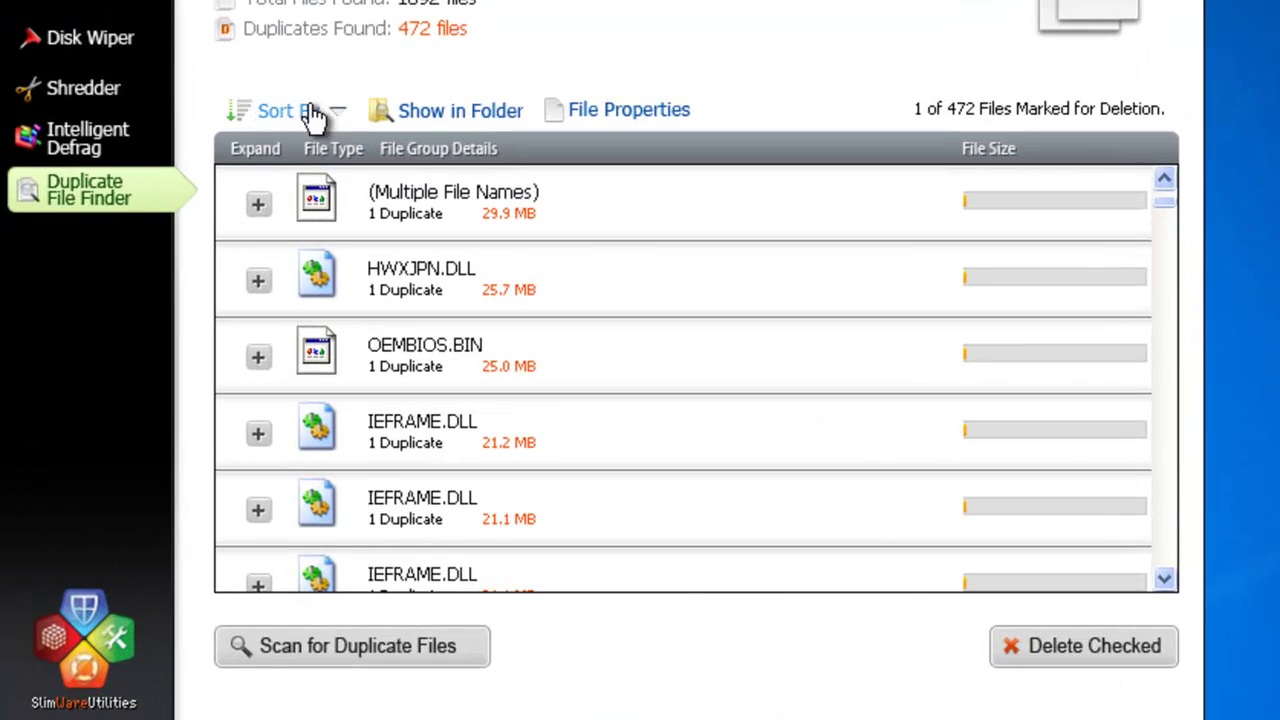
View the available sorting options for the duplicate file results without changing the order
click(444, 258)
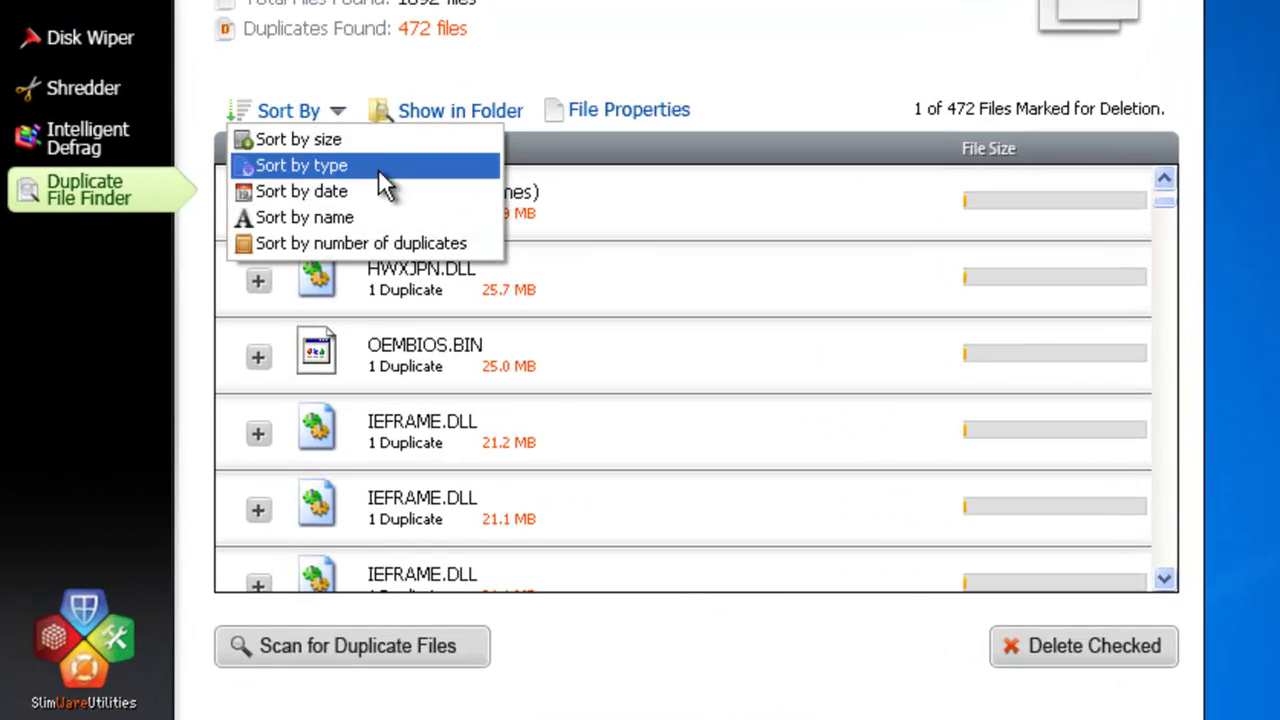
click(170, 256)
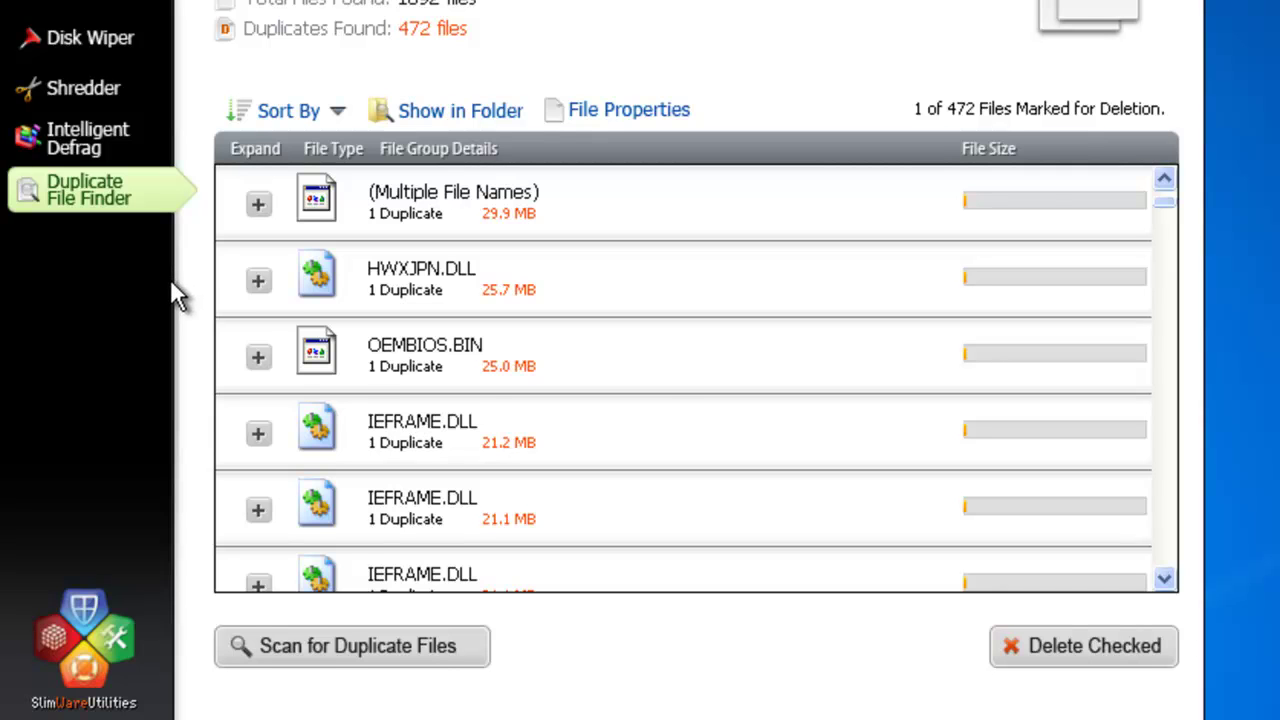
Expand the HWXJPN.DLL duplicate group and view the actions available for its copy in the DLLCACHE folder
click(258, 281)
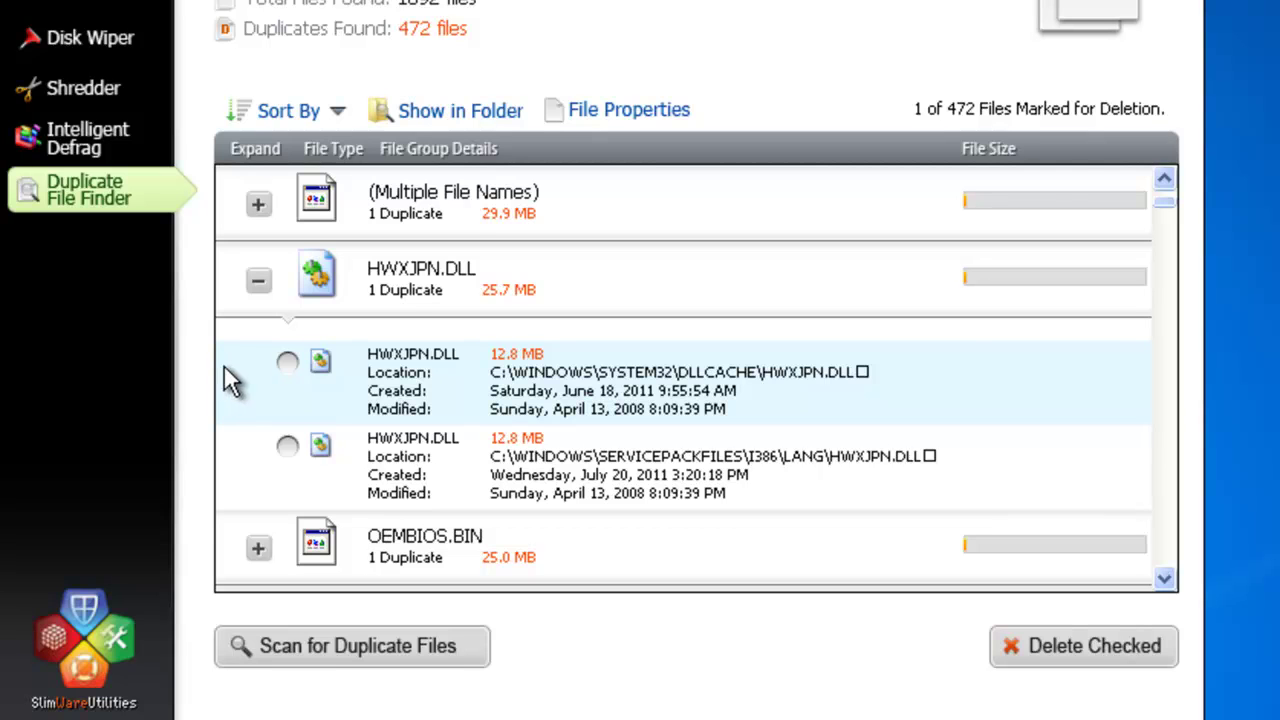
right_click(890, 385)
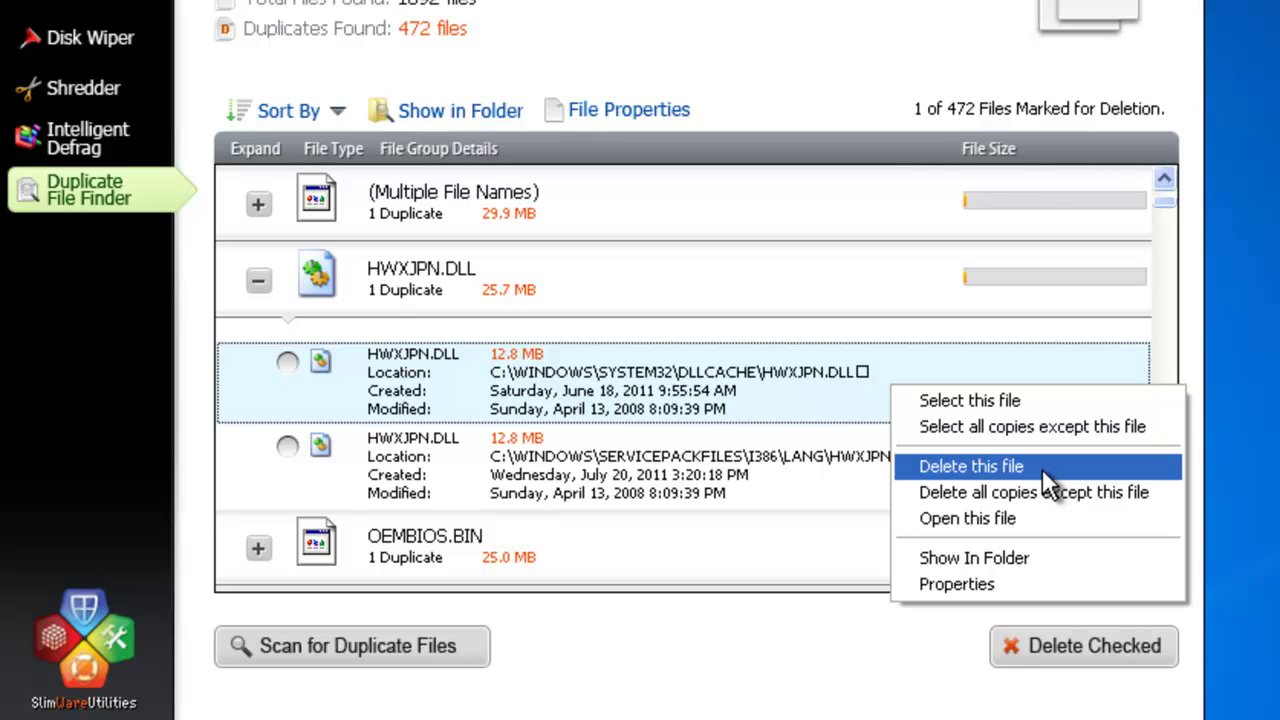
click(784, 399)
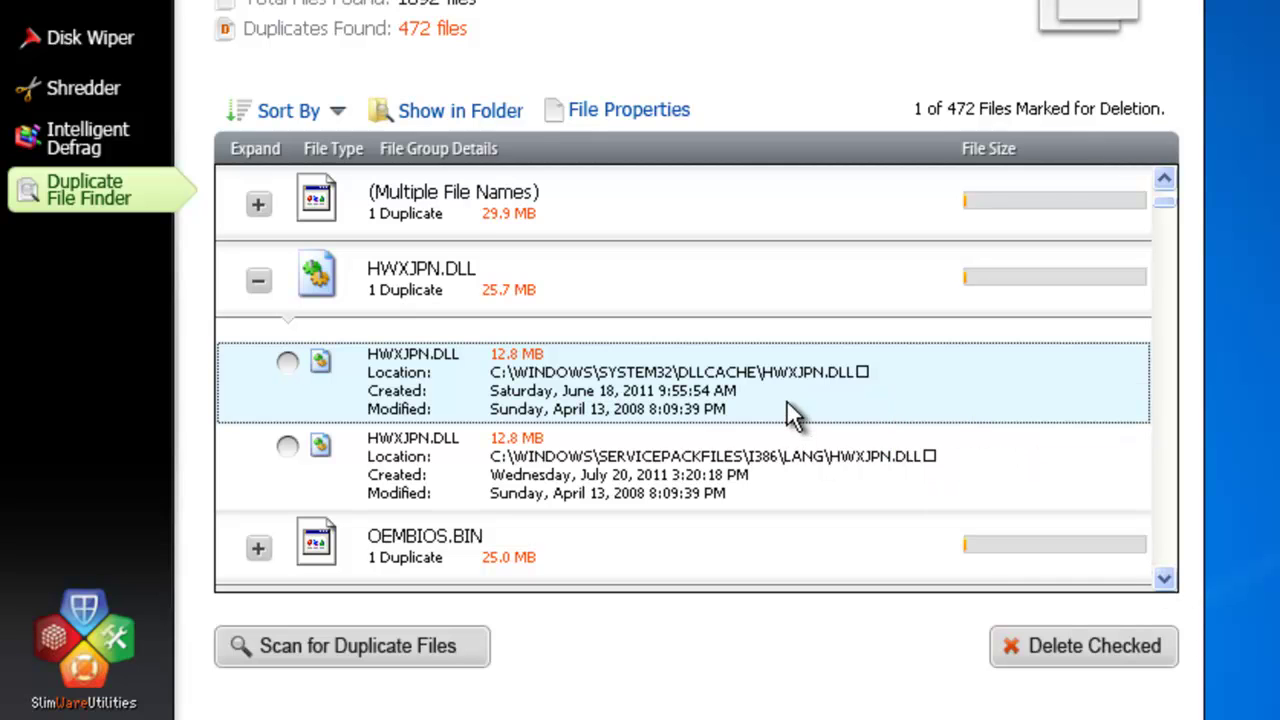
Mark the DLLCACHE copy of HWXJPN.DLL, then delete all checked duplicates and confirm the deletion
click(287, 363)
click(1078, 648)
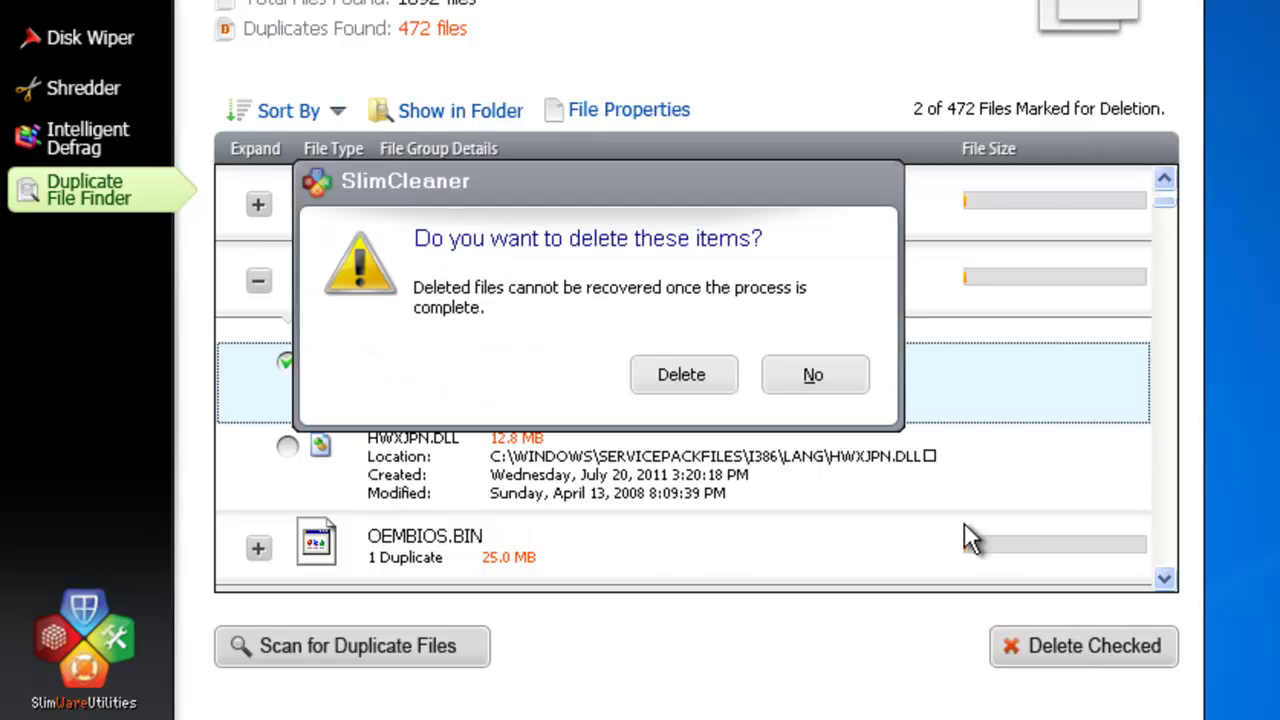
click(681, 380)
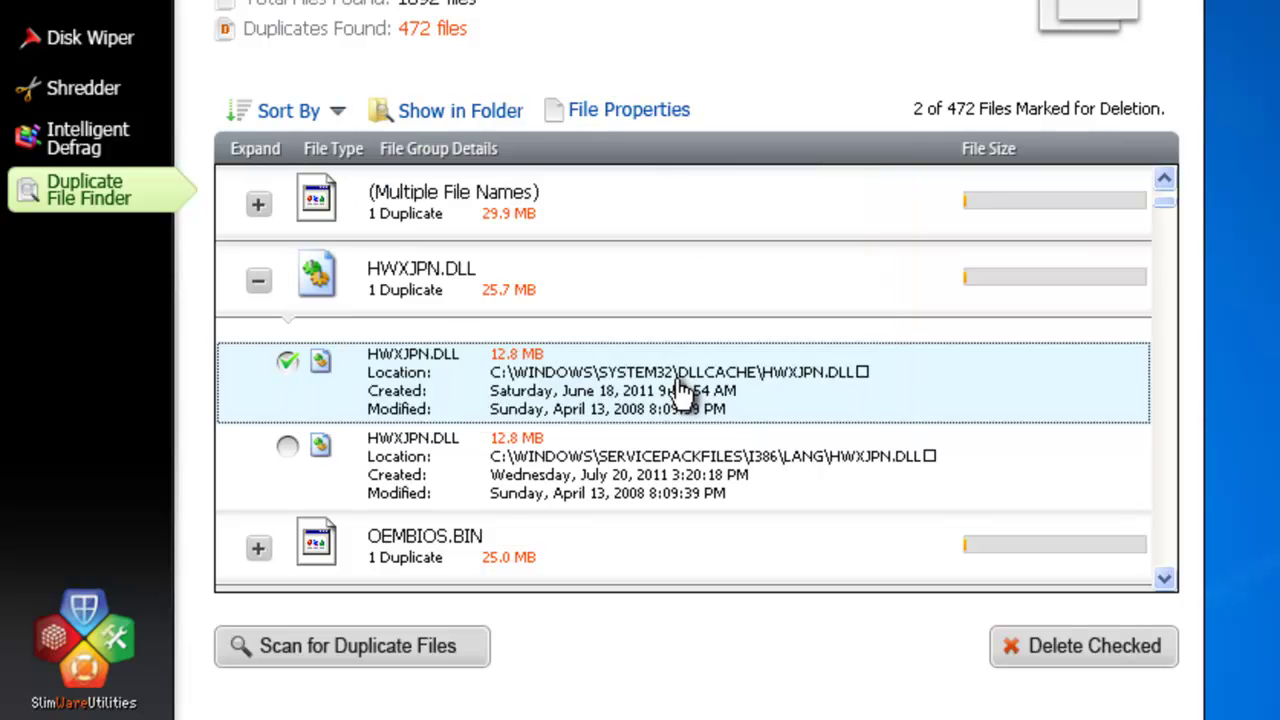